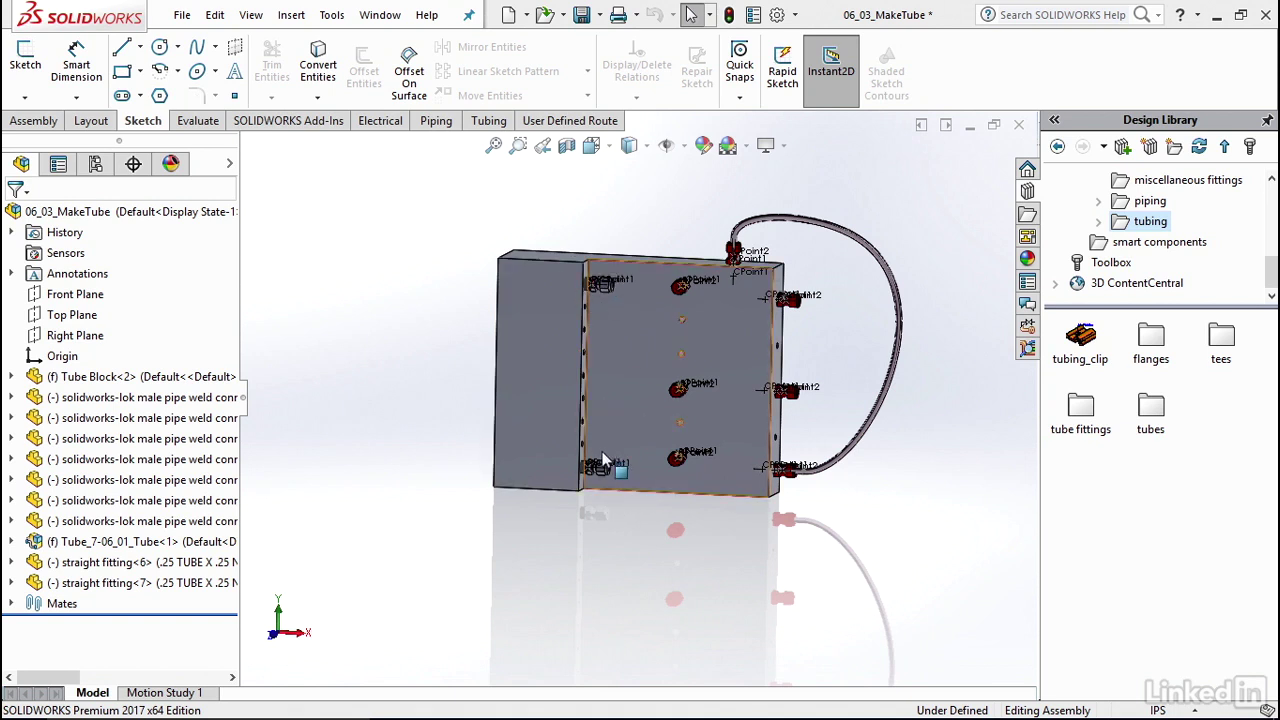
Zoom in on the fitting at the upper-left of the tube block
{"action": "scroll", "coordinate": [602, 285], "scroll_direction": "down", "scroll_amount": 5}
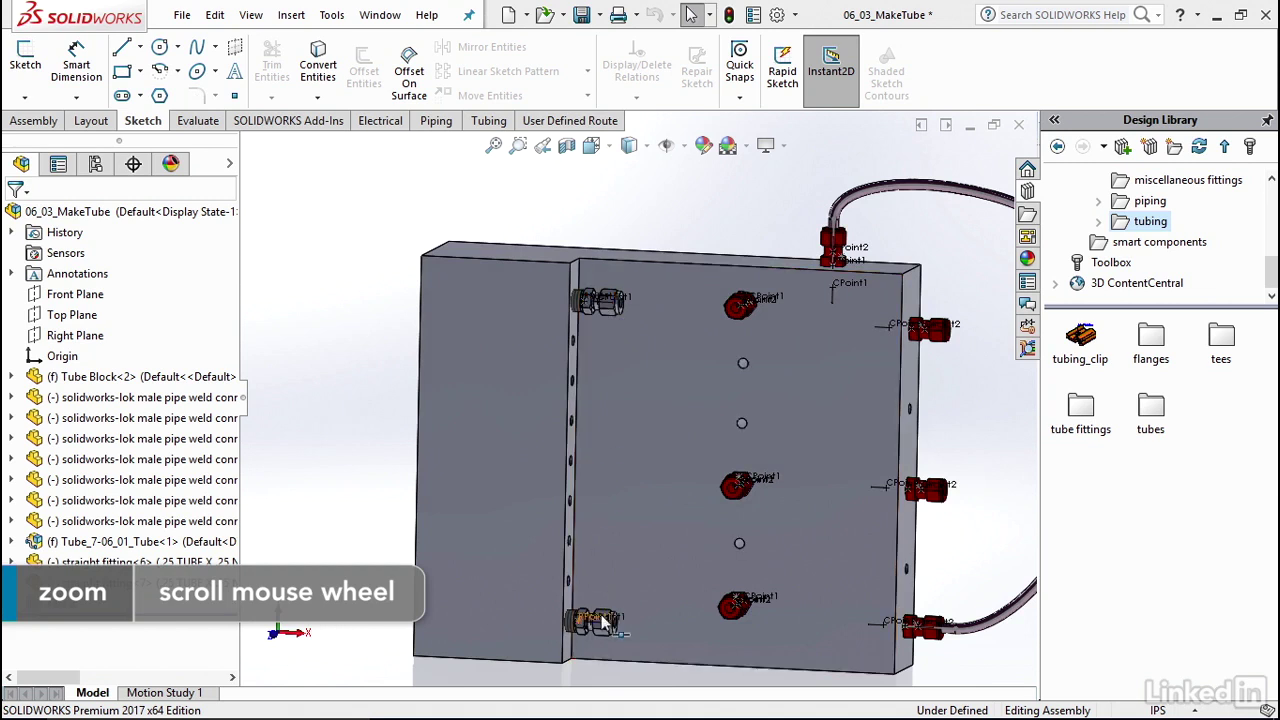
{"action": "scroll", "coordinate": [602, 302], "scroll_direction": "down", "scroll_amount": 4}
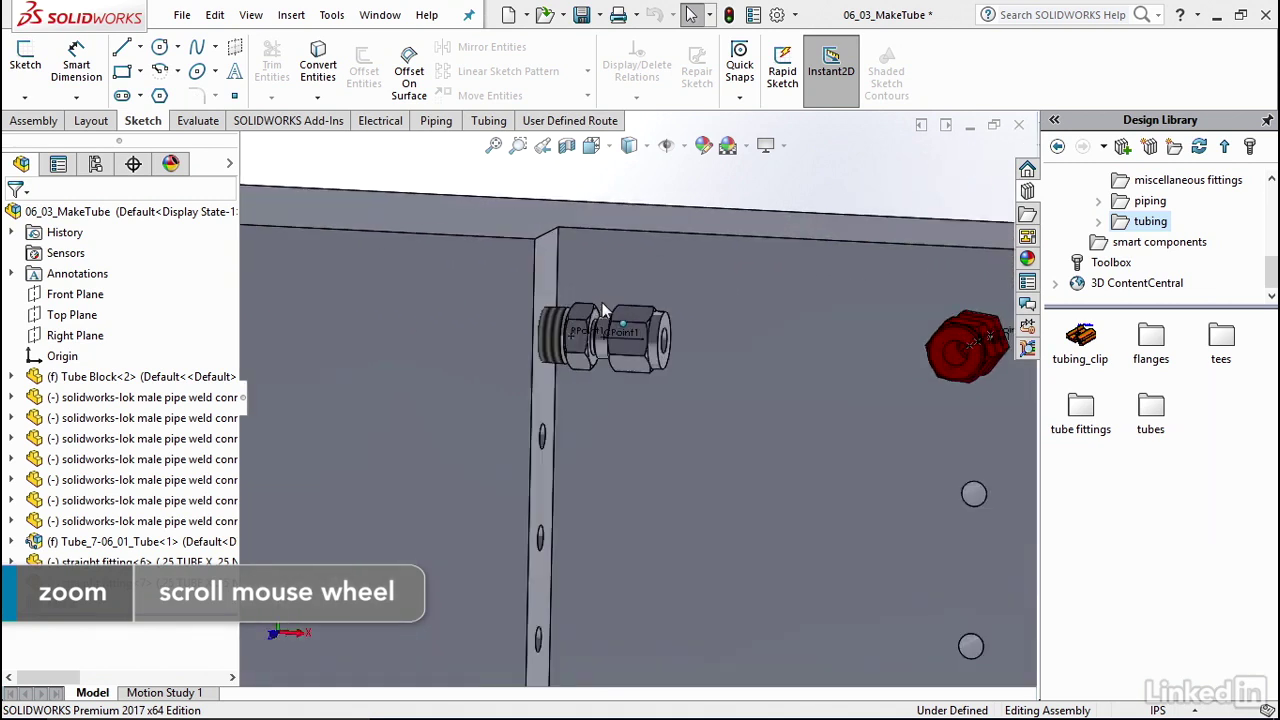
{"action": "scroll", "coordinate": [602, 302], "scroll_direction": "down", "scroll_amount": 3}
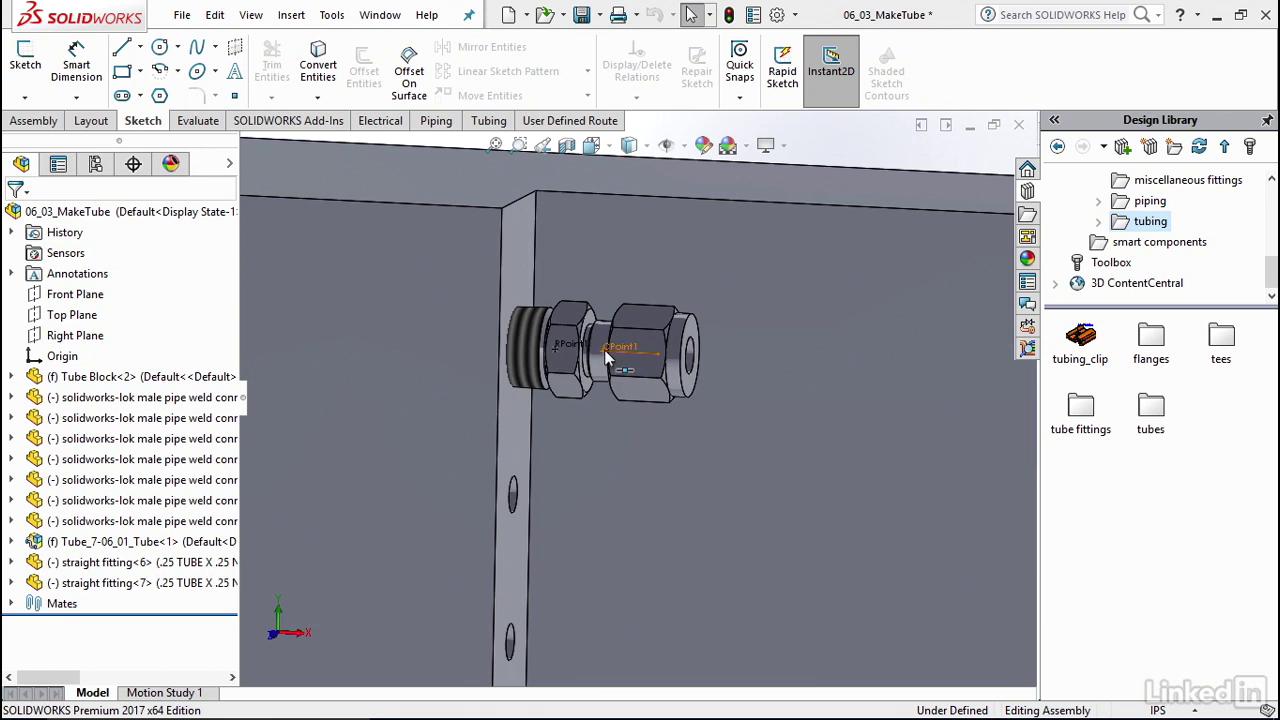
Start a new route from the upper-left fitting's CPoint1, keeping Tube .250in OD X .028in Wall
{"action": "right_click", "coordinate": [604, 349]}
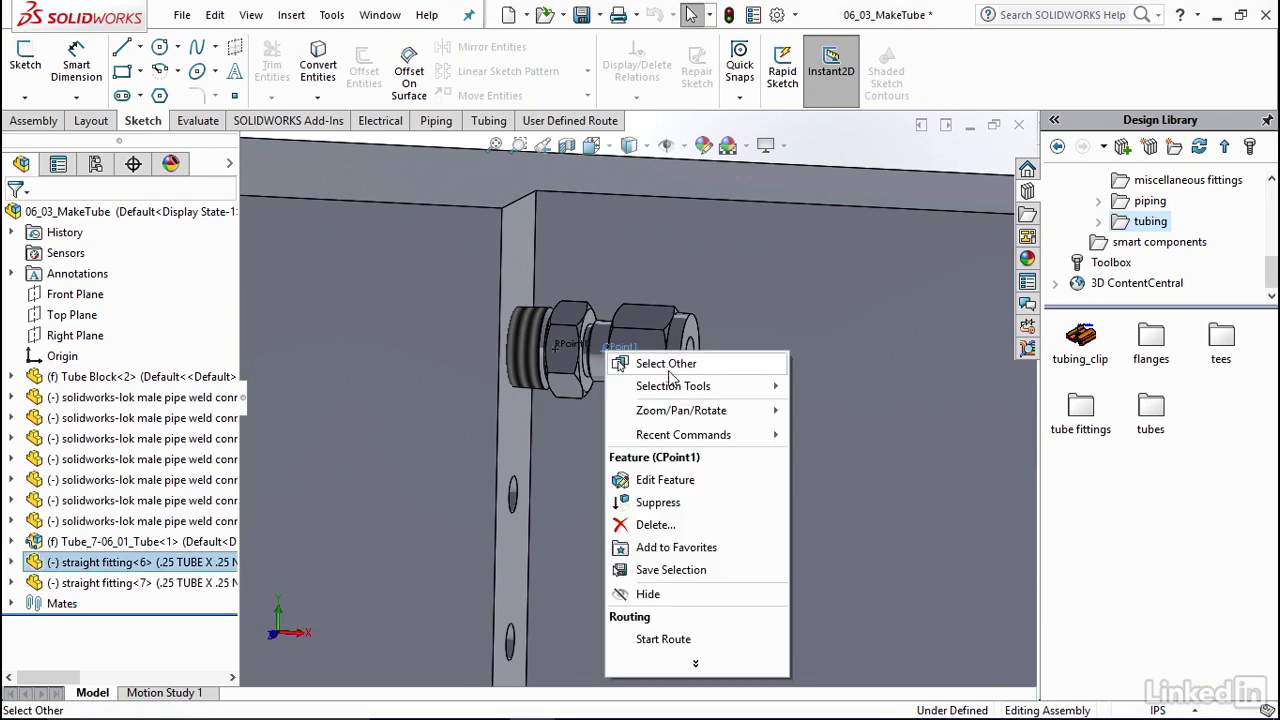
{"action": "left_click", "coordinate": [703, 639]}
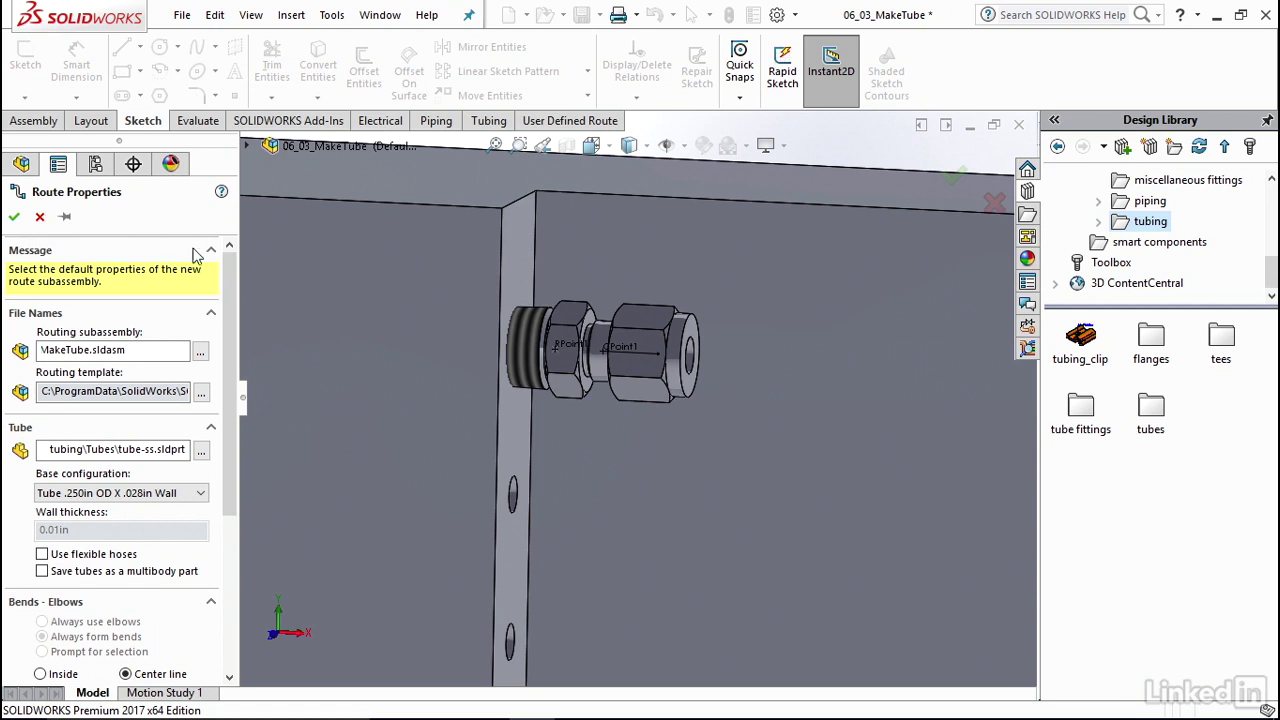
{"action": "scroll", "coordinate": [210, 300], "scroll_direction": "down", "scroll_amount": 3}
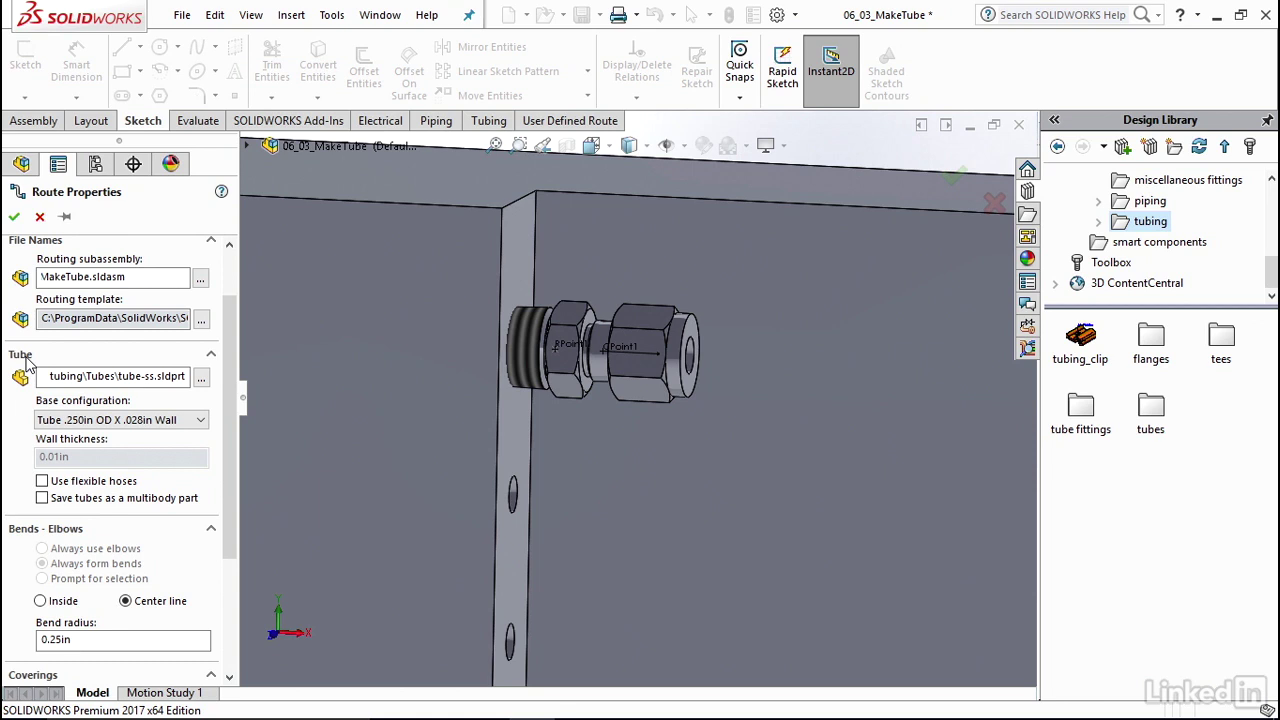
{"action": "left_click", "coordinate": [110, 421]}
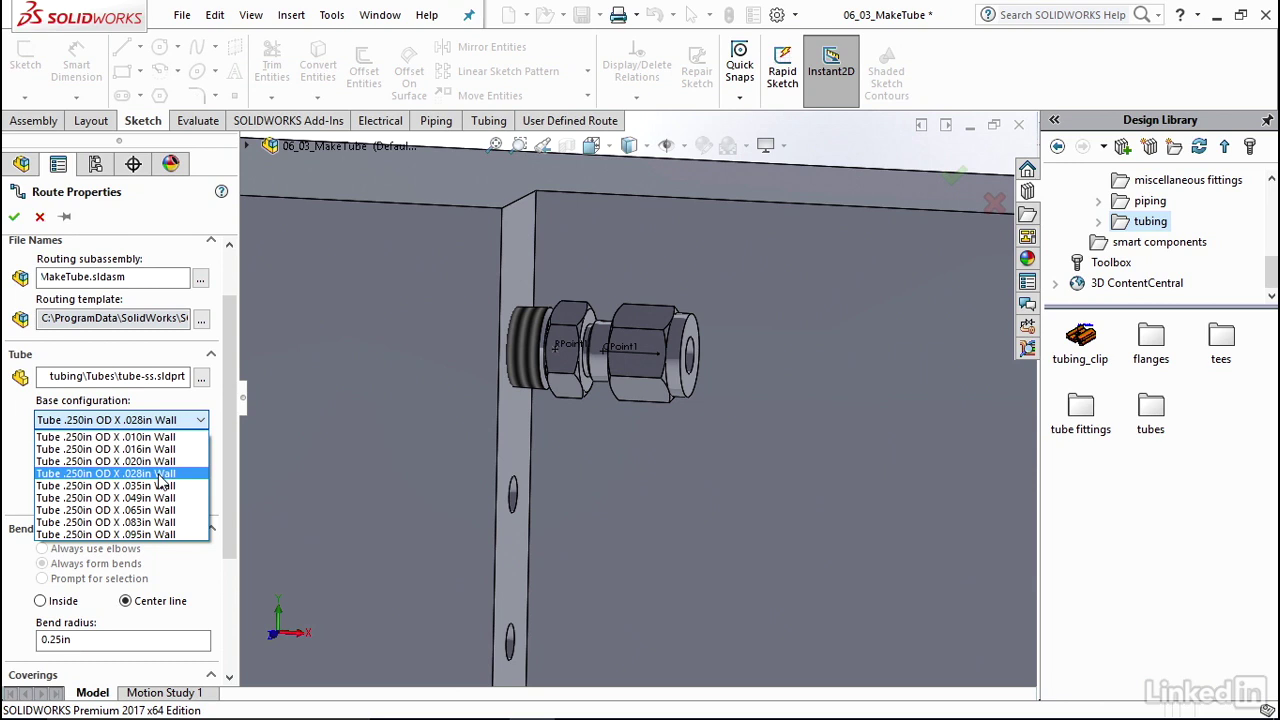
{"action": "left_click", "coordinate": [160, 474]}
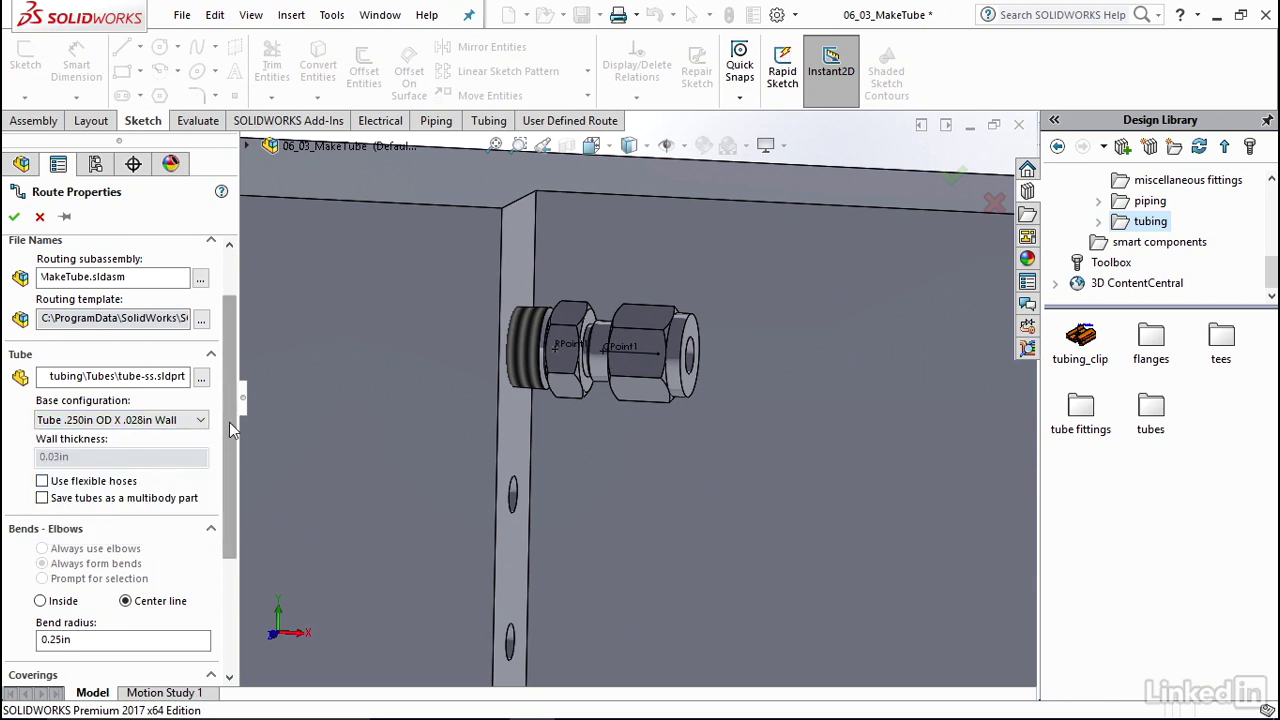
{"action": "scroll", "coordinate": [227, 444], "scroll_direction": "down", "scroll_amount": 1}
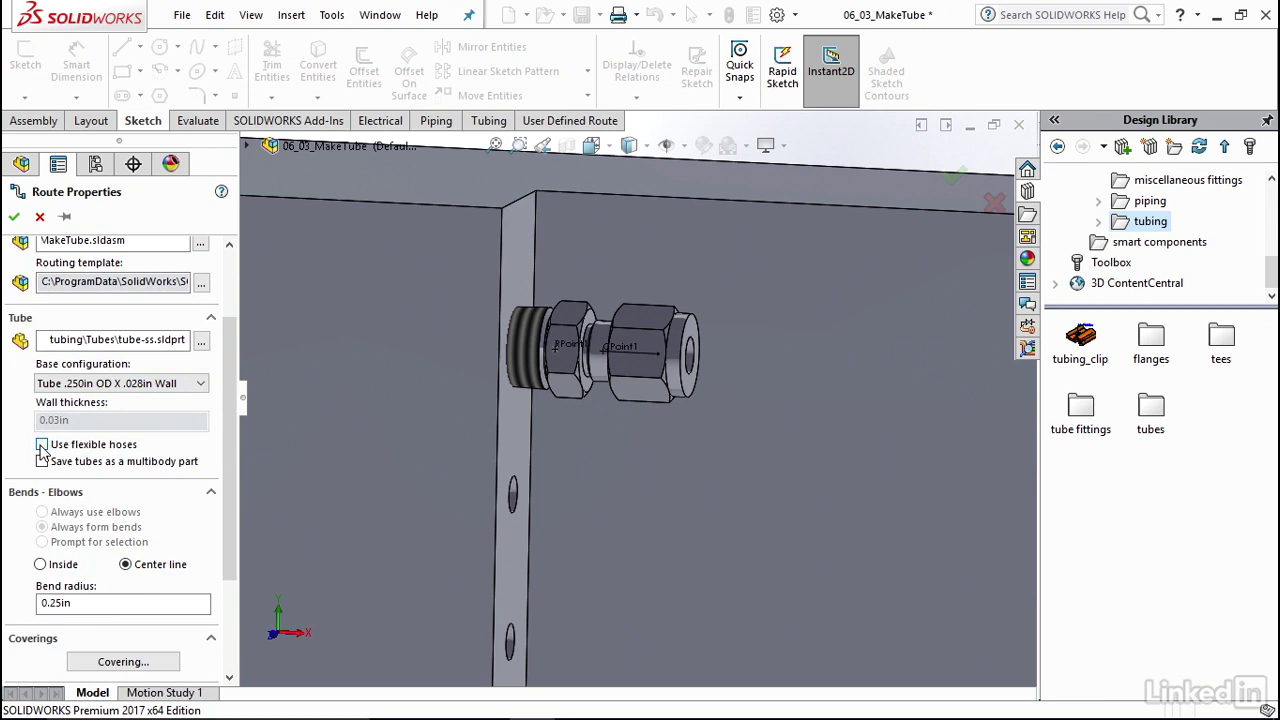
Turn on Use flexible hoses in the new tube route's properties
{"action": "left_click", "coordinate": [42, 446]}
{"action": "scroll", "coordinate": [791, 447], "scroll_direction": "down", "scroll_amount": 5}
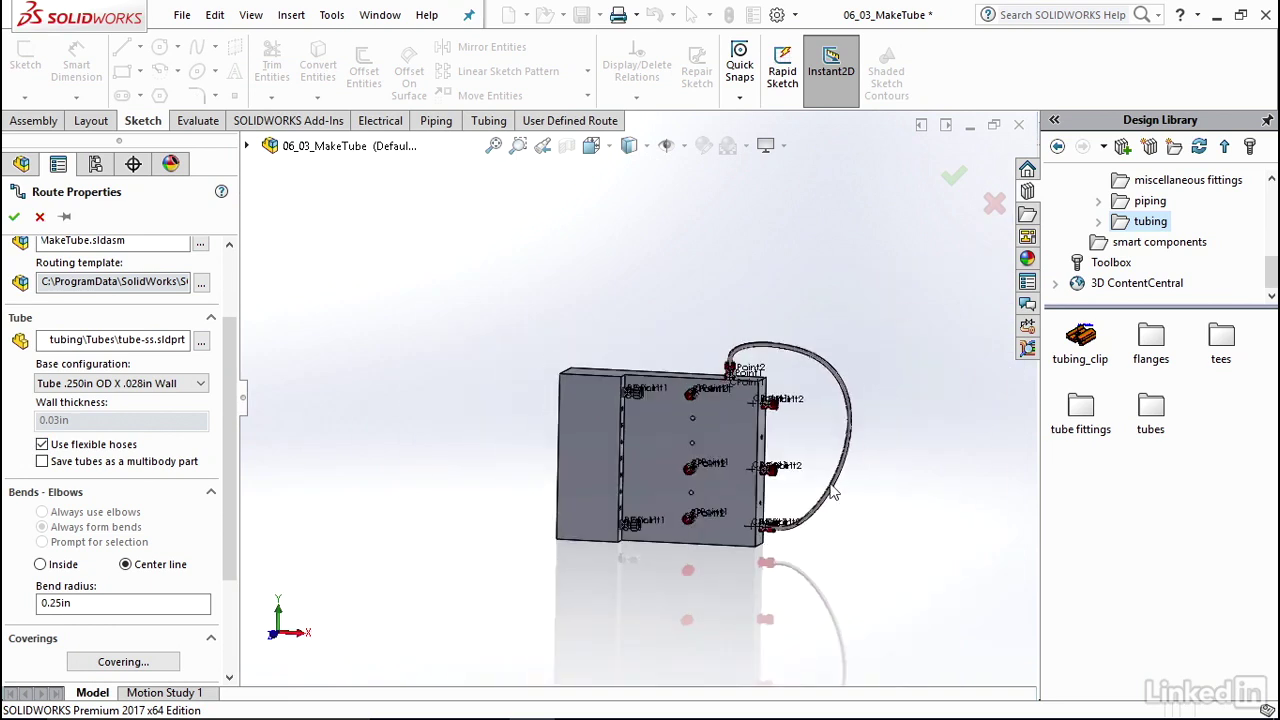
{"action": "scroll", "coordinate": [642, 442], "scroll_direction": "up", "scroll_amount": 6}
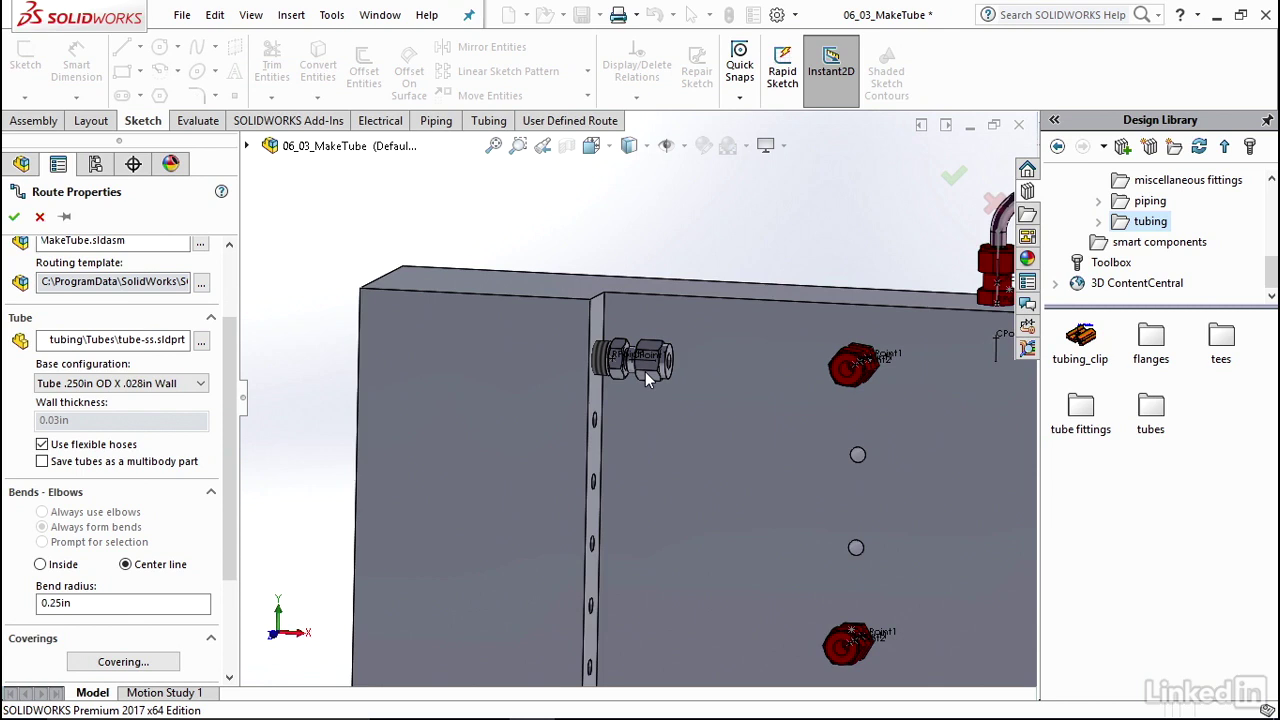
{"action": "left_click_drag", "start_coordinate": [228, 416], "coordinate": [222, 476]}
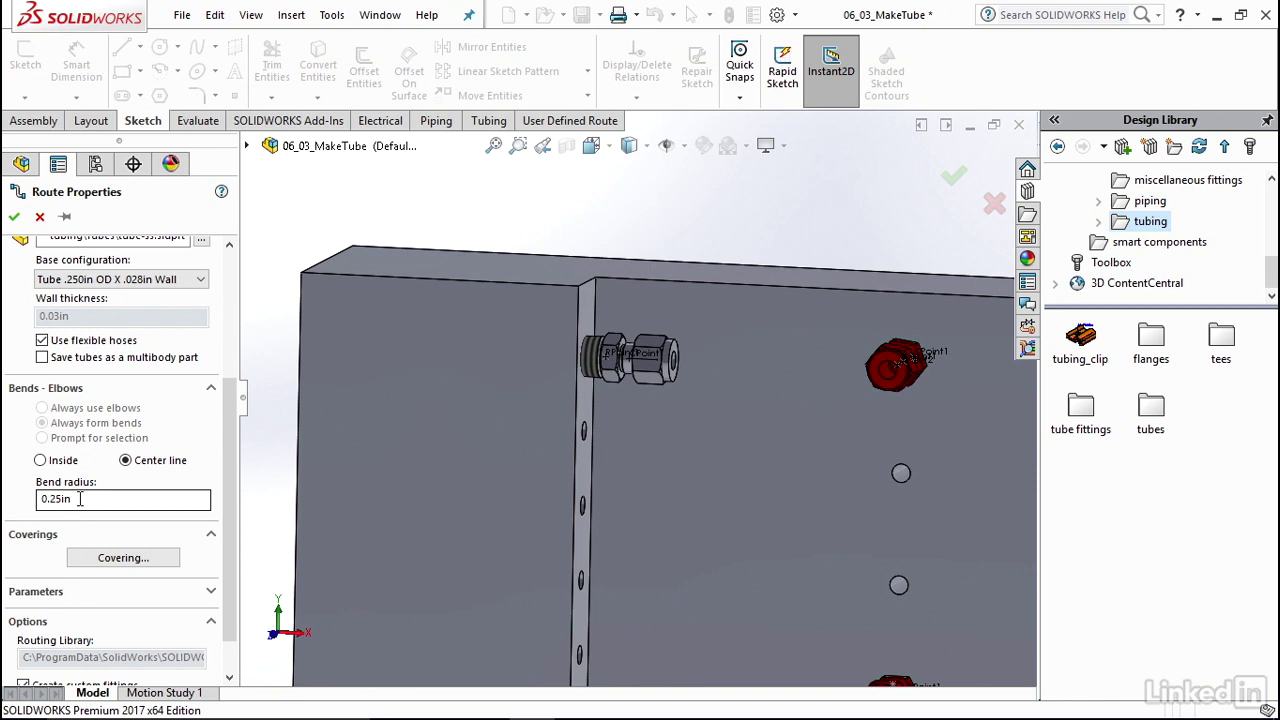
{"action": "scroll", "coordinate": [229, 430], "scroll_direction": "down", "scroll_amount": 2}
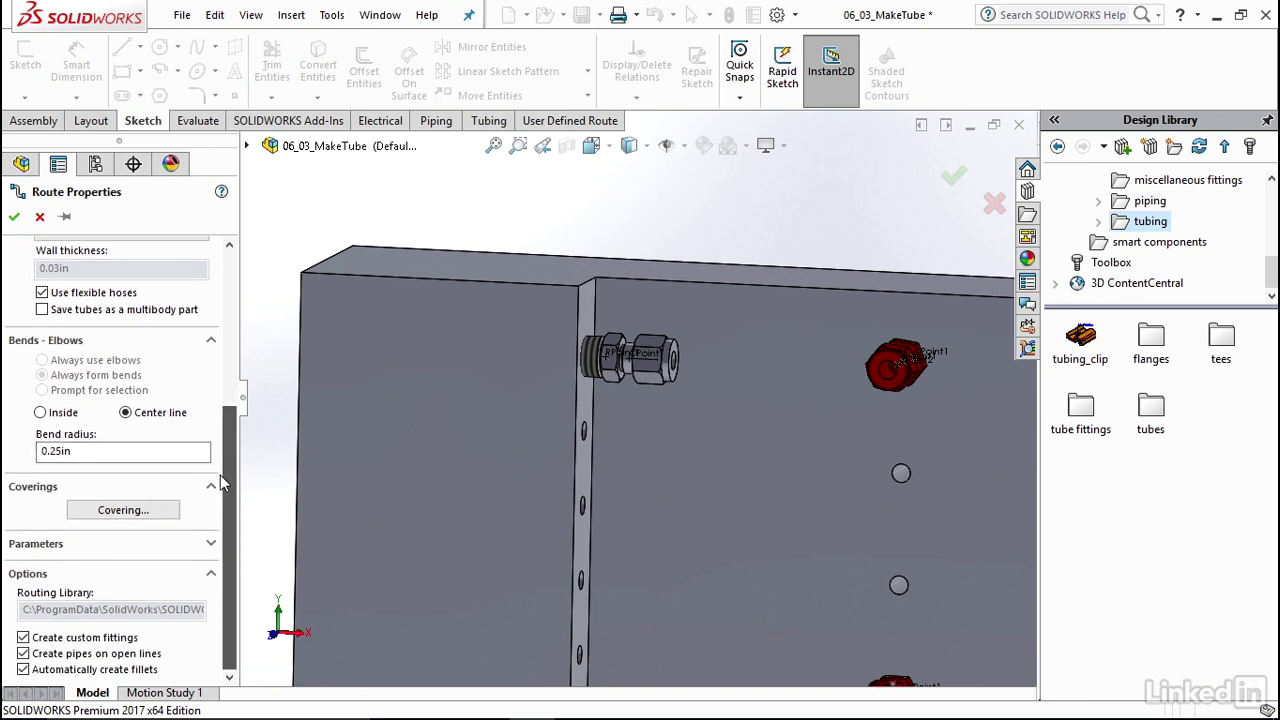
Review Covering settings, leaving type Adhesive Tape, and cancel without adding a covering
{"action": "left_click", "coordinate": [122, 510]}
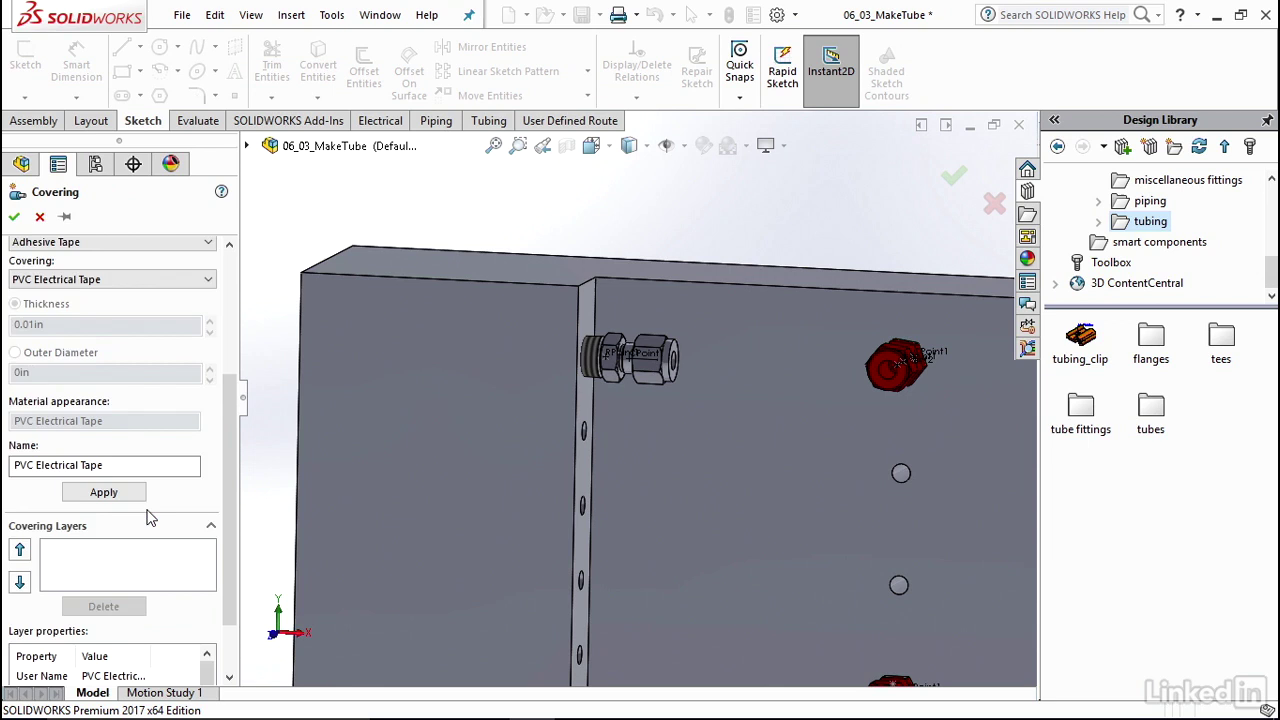
{"action": "scroll", "coordinate": [110, 465], "scroll_direction": "up", "scroll_amount": 3}
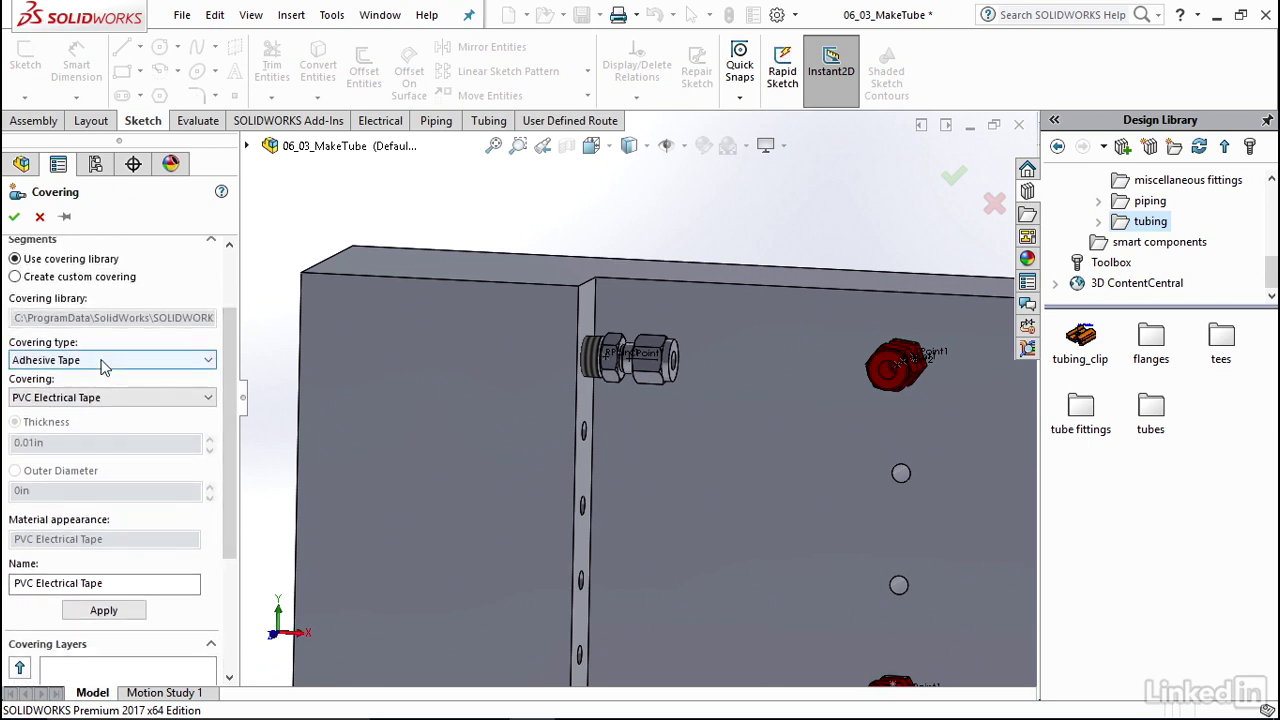
{"action": "left_click", "coordinate": [105, 365]}
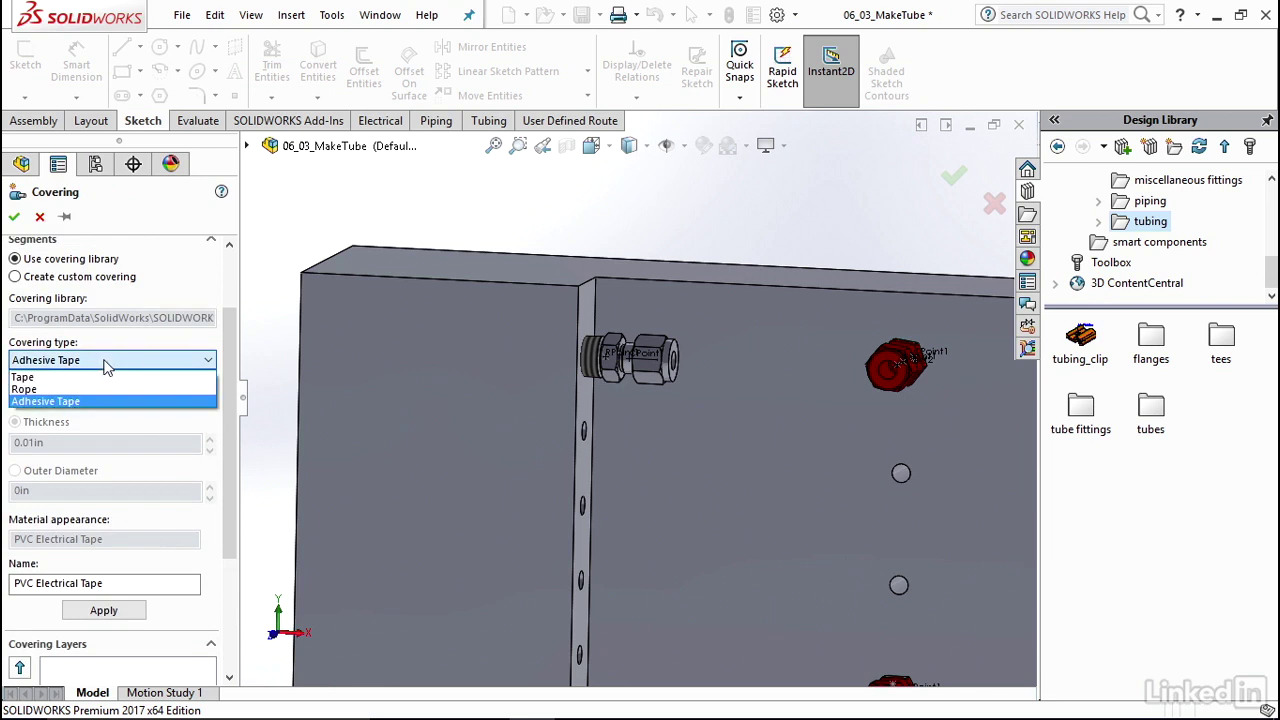
{"action": "left_click", "coordinate": [108, 364]}
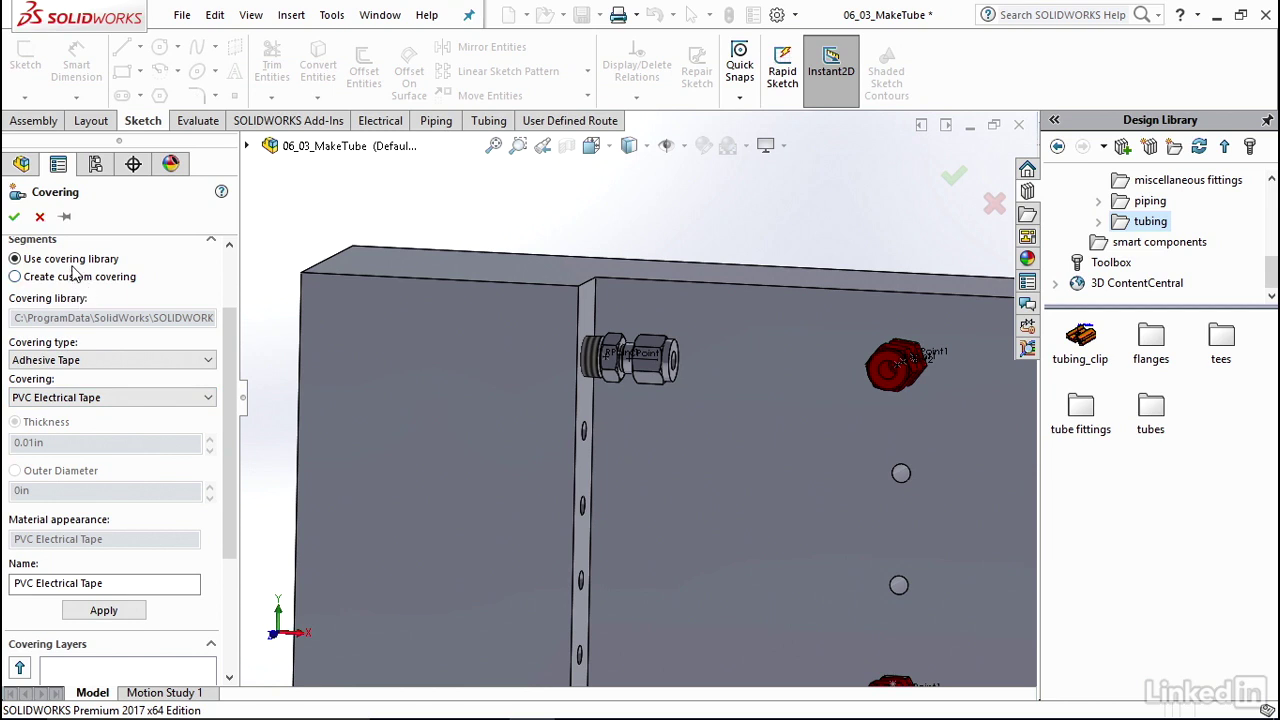
{"action": "left_click", "coordinate": [40, 217]}
{"action": "left_click_drag", "start_coordinate": [224, 372], "coordinate": [222, 458]}
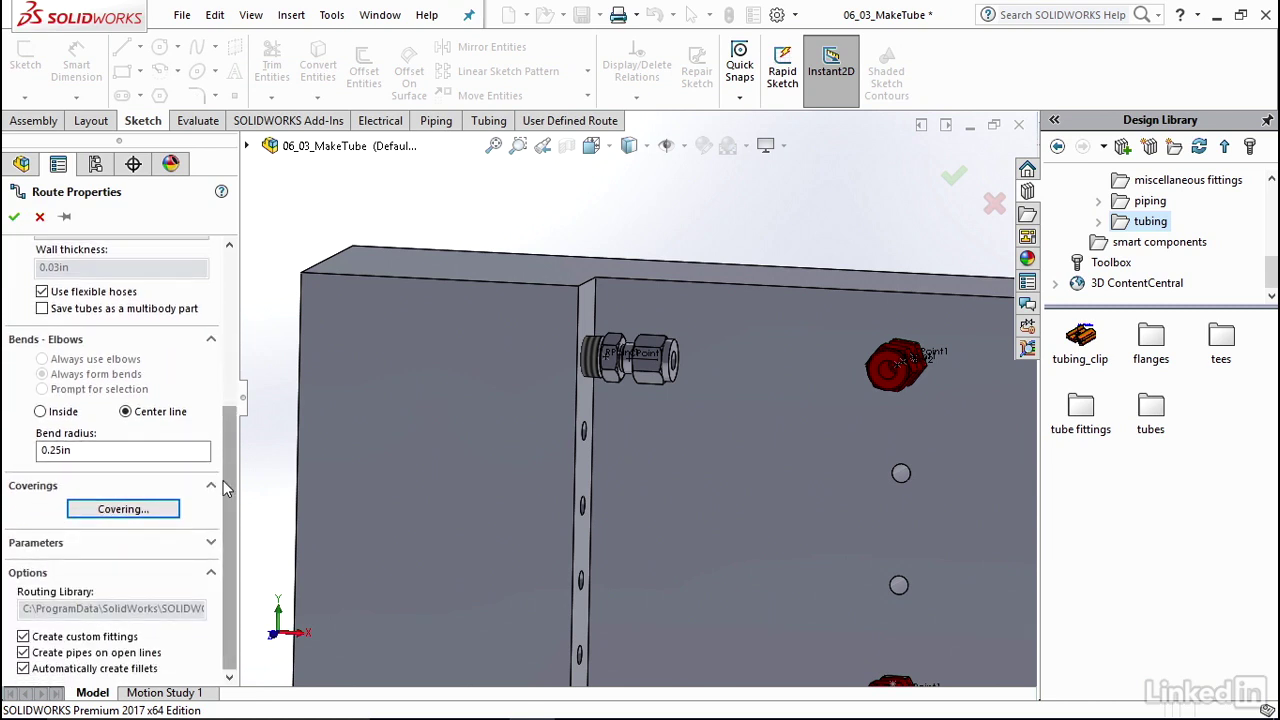
Accept the route properties to begin the tube route
{"action": "left_click", "coordinate": [14, 216]}
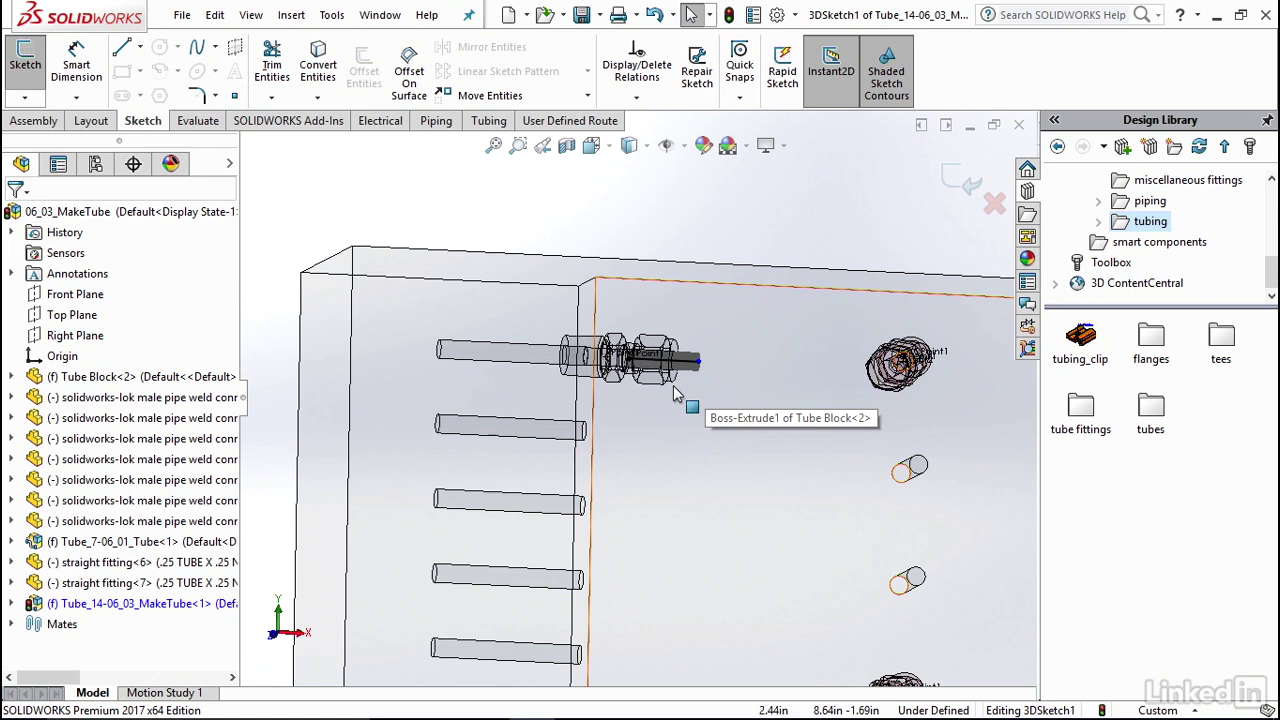
{"action": "scroll", "coordinate": [706, 390], "scroll_direction": "up", "scroll_amount": 5}
{"action": "scroll", "coordinate": [645, 565], "scroll_direction": "down", "scroll_amount": 5}
{"action": "scroll", "coordinate": [645, 565], "scroll_direction": "down", "scroll_amount": 5}
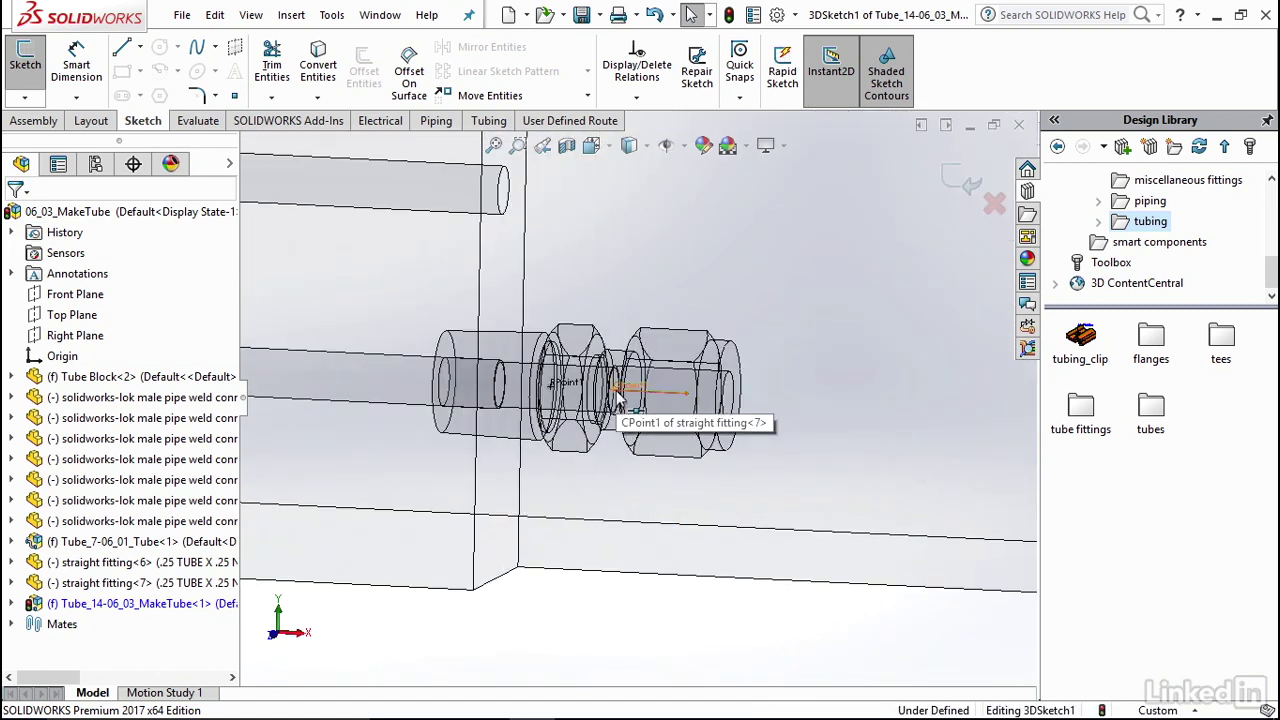
Add the lower-left fitting to the route and rotate the block's view
{"action": "right_click", "coordinate": [618, 395]}
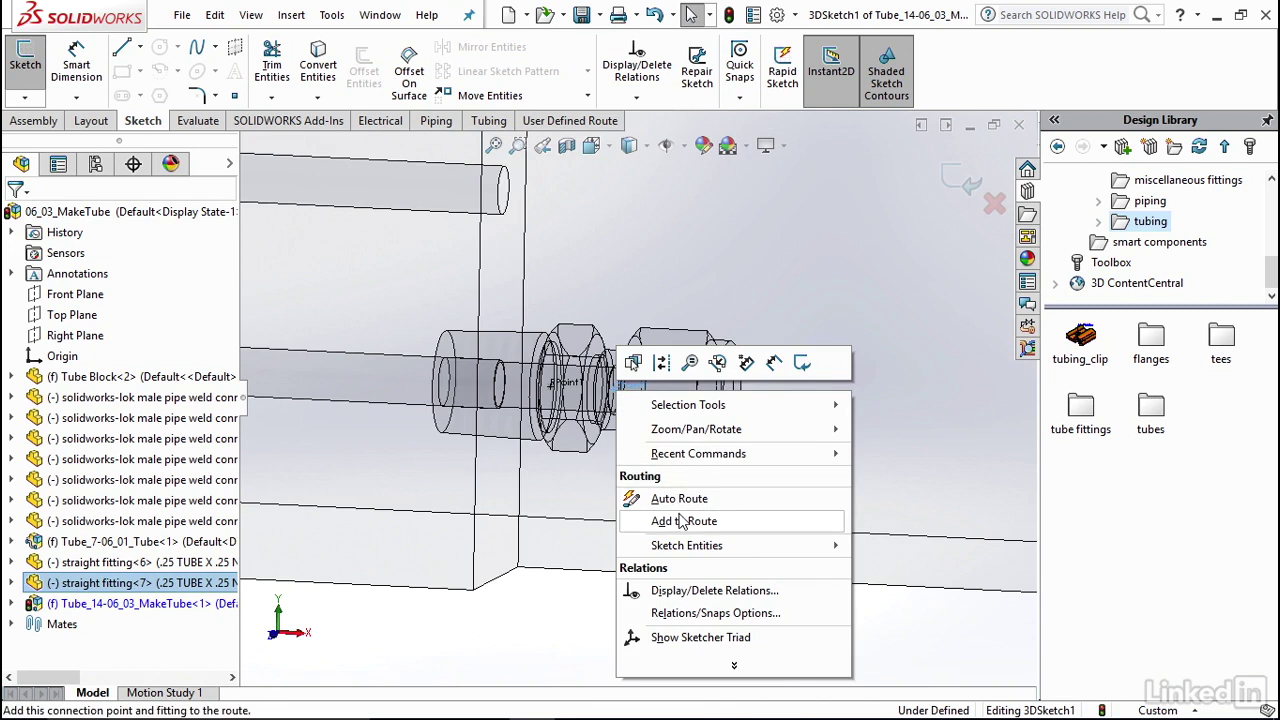
{"action": "left_click", "coordinate": [680, 521]}
{"action": "scroll", "coordinate": [684, 515], "scroll_direction": "up", "scroll_amount": 5}
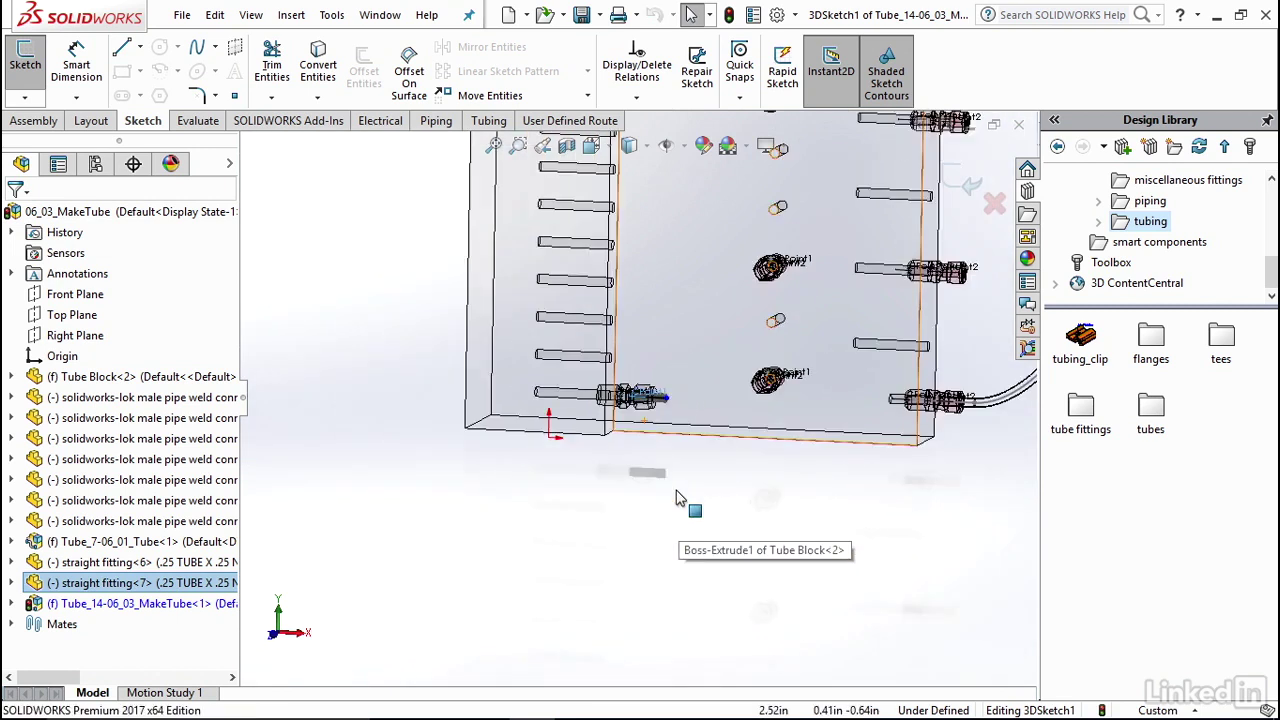
{"action": "key", "text": "Left"}
{"action": "key", "text": "Left"}
{"action": "key", "text": "Up"}
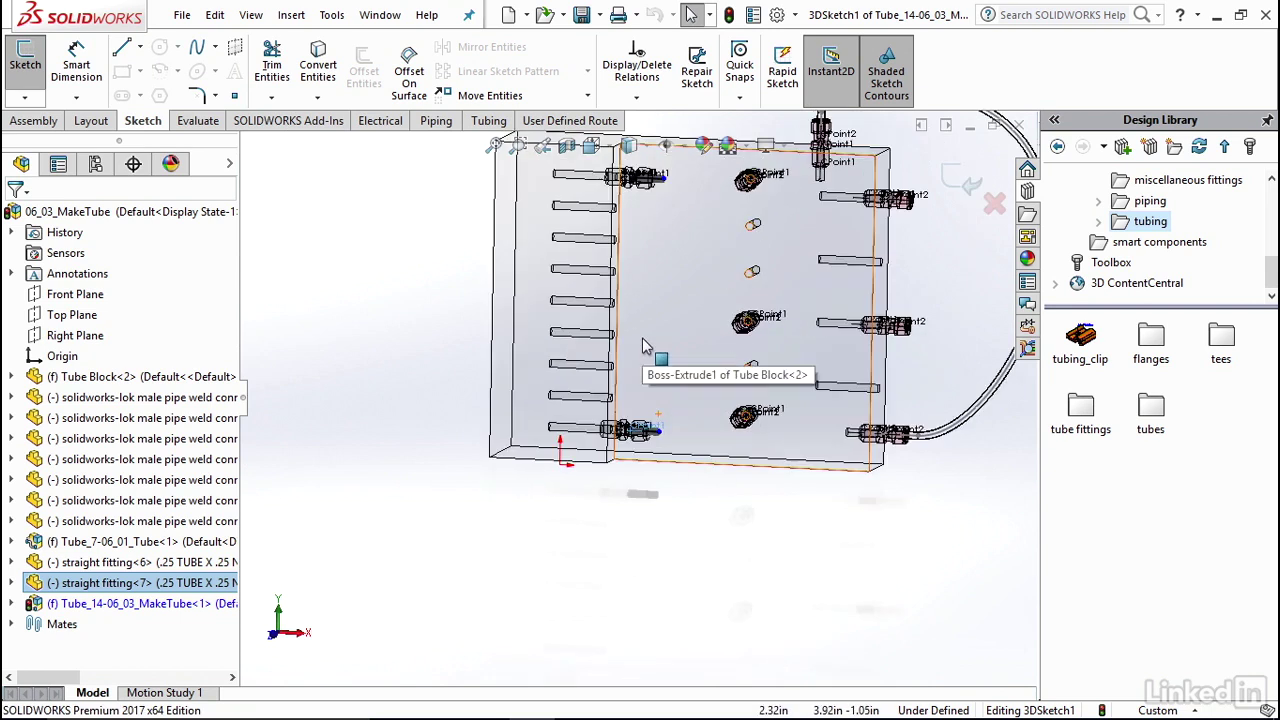
{"action": "key", "text": "Down"}
{"action": "key", "text": "Down"}
{"action": "key", "text": "Down"}
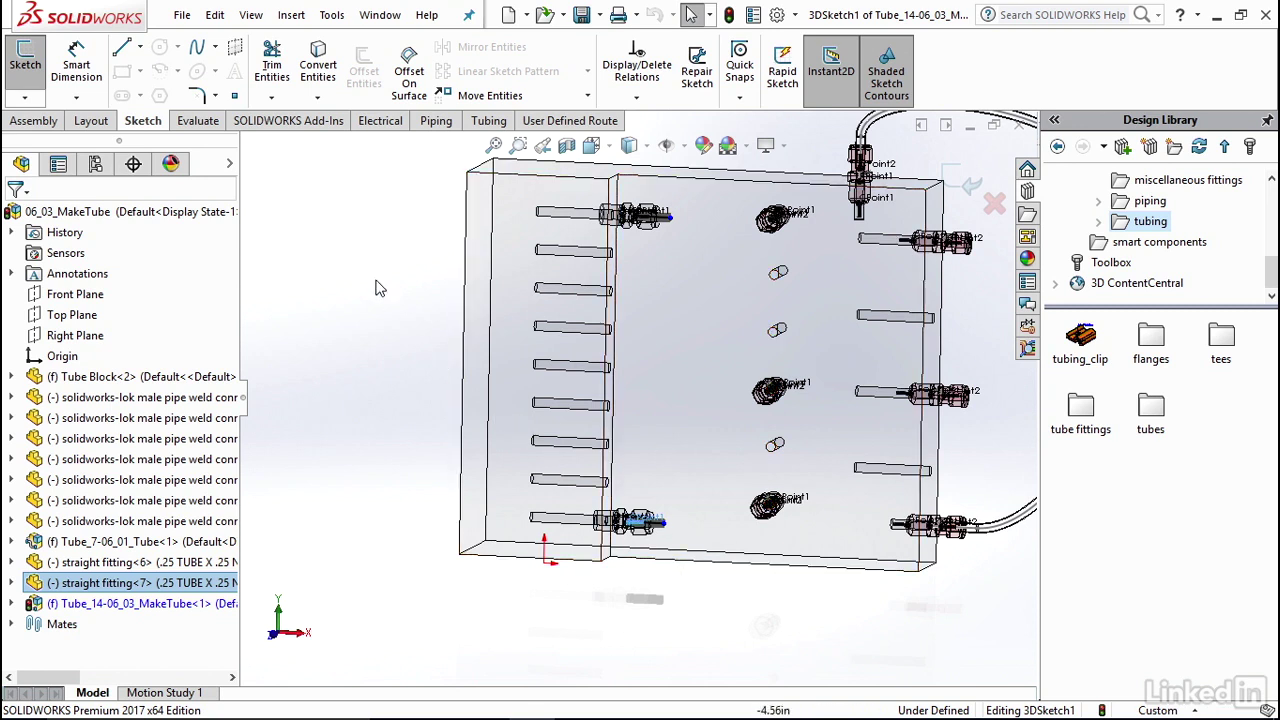
Draw a first spline attempt ending at the lower-right fitting
{"action": "left_click", "coordinate": [197, 50]}
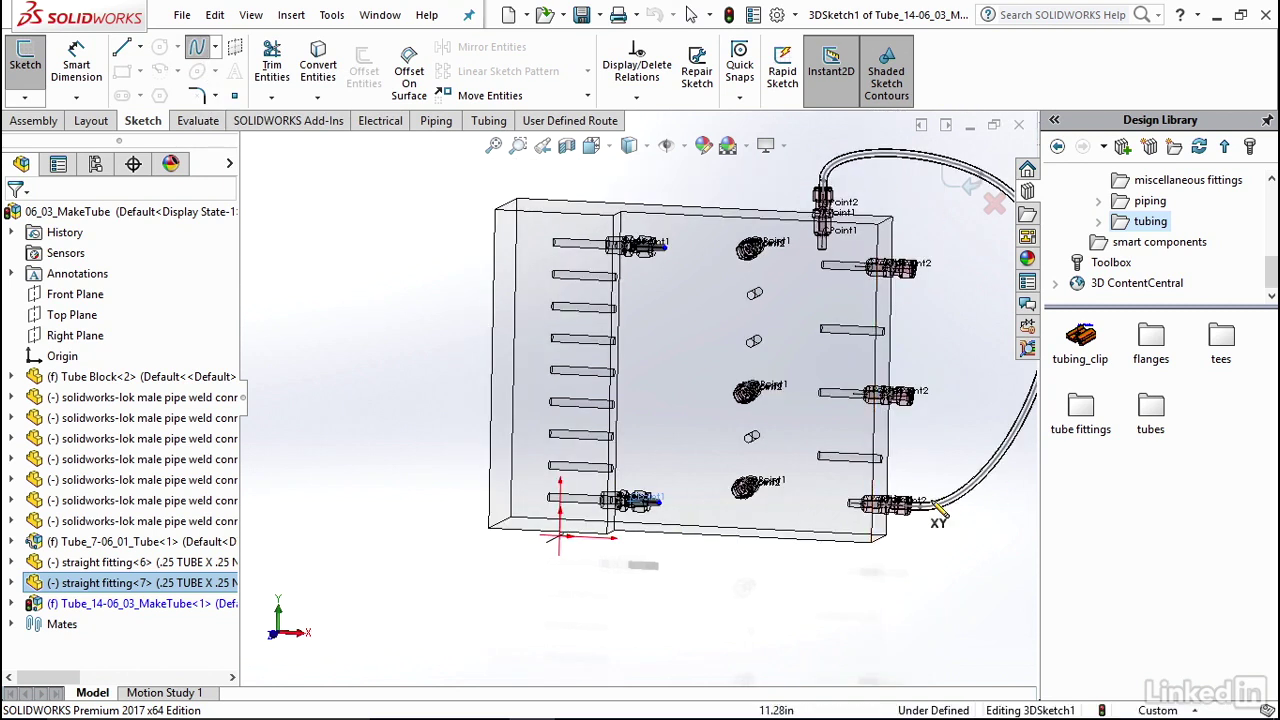
{"action": "double_click", "coordinate": [933, 507]}
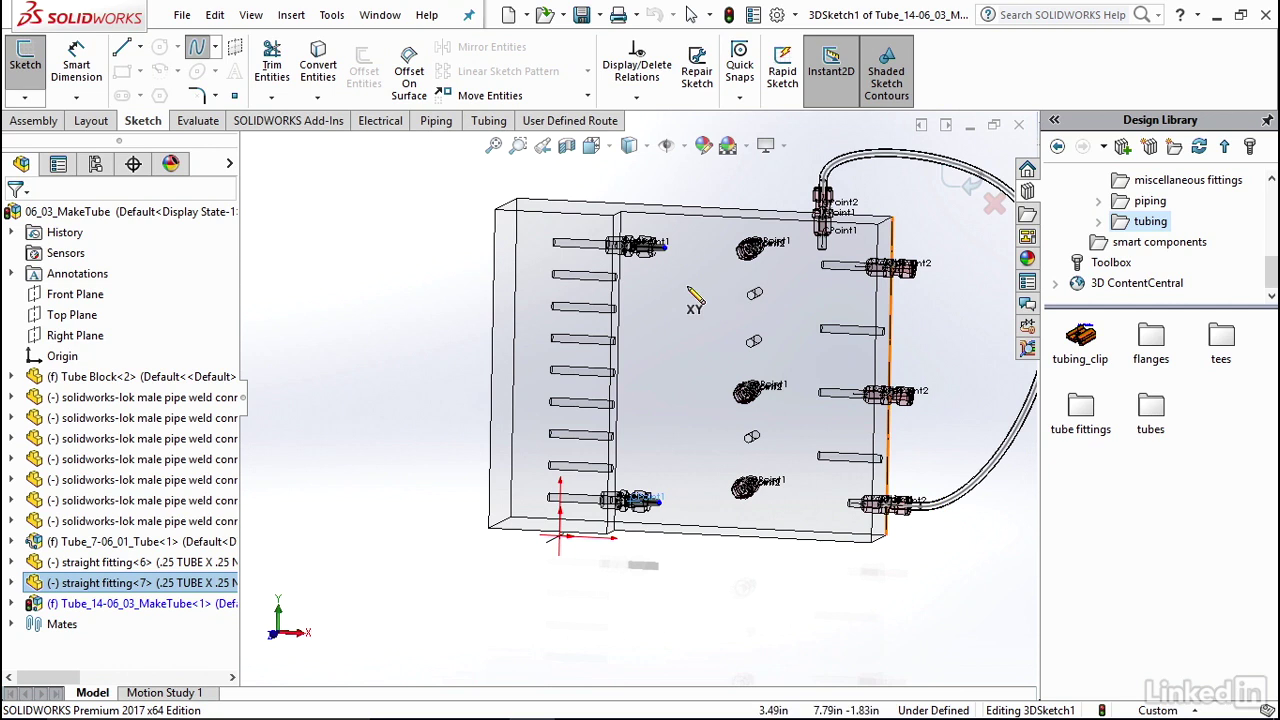
{"action": "scroll", "coordinate": [694, 286], "scroll_direction": "down", "scroll_amount": 2}
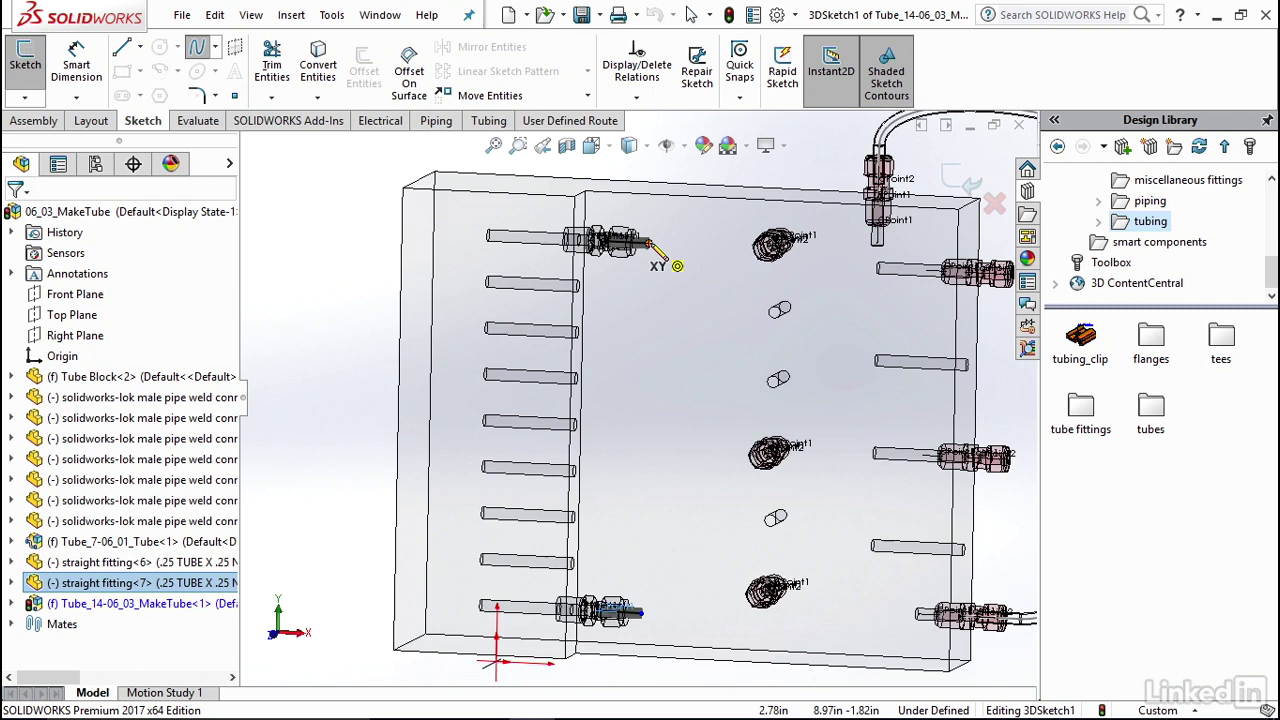
Start the spline at the upper-left fitting end, cycling sketch planes with Tab and reorienting the view
{"action": "left_click", "coordinate": [648, 244]}
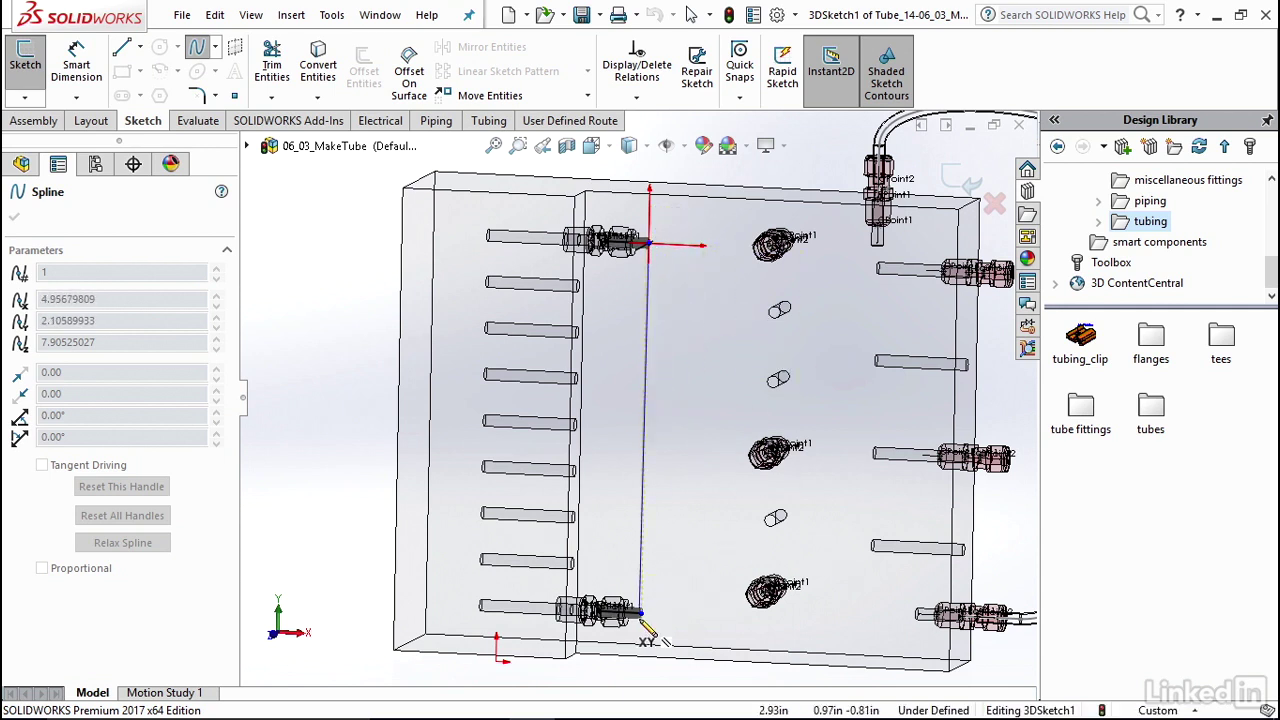
{"action": "key", "text": "ctrl+1"}
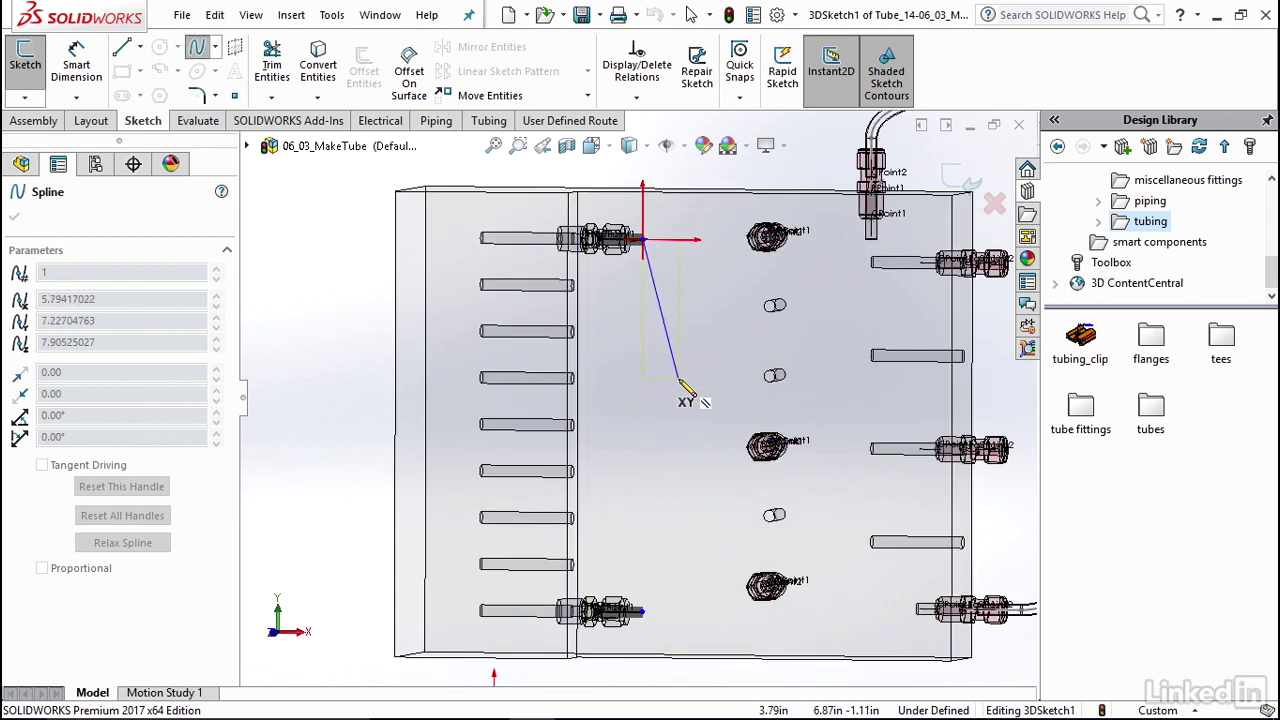
{"action": "key", "text": "Tab"}
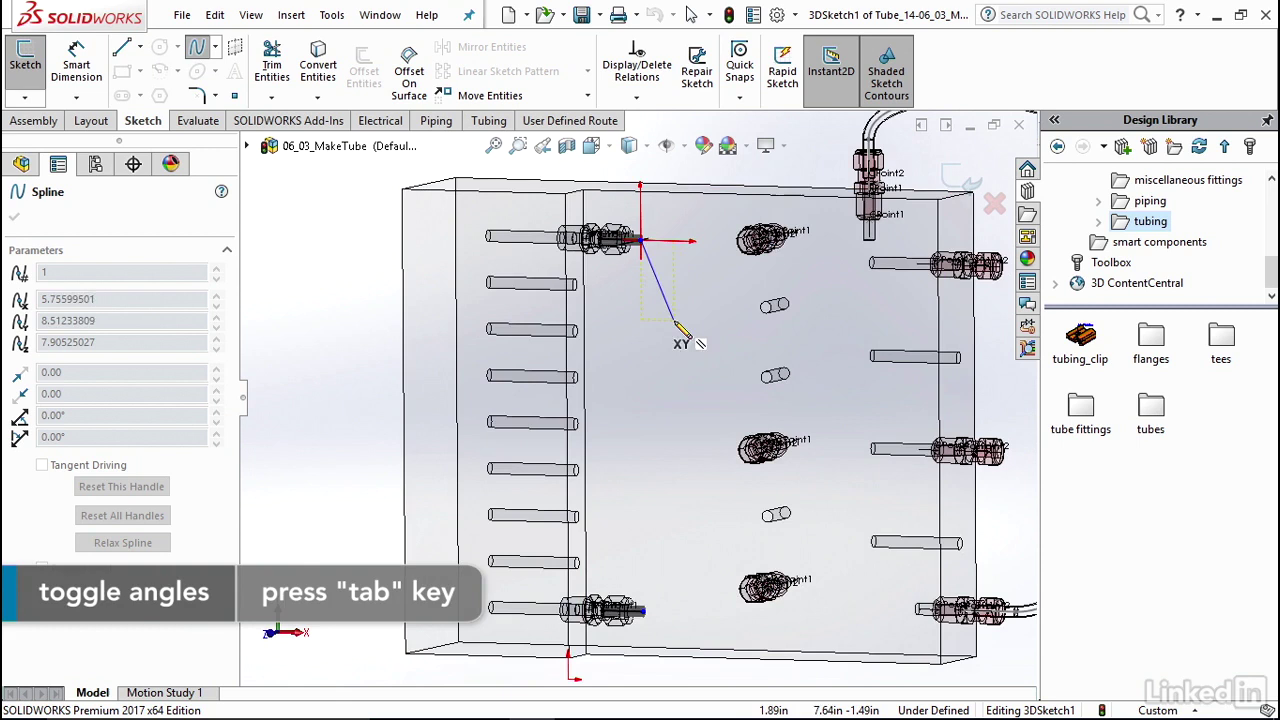
{"action": "key", "text": "ctrl+7"}
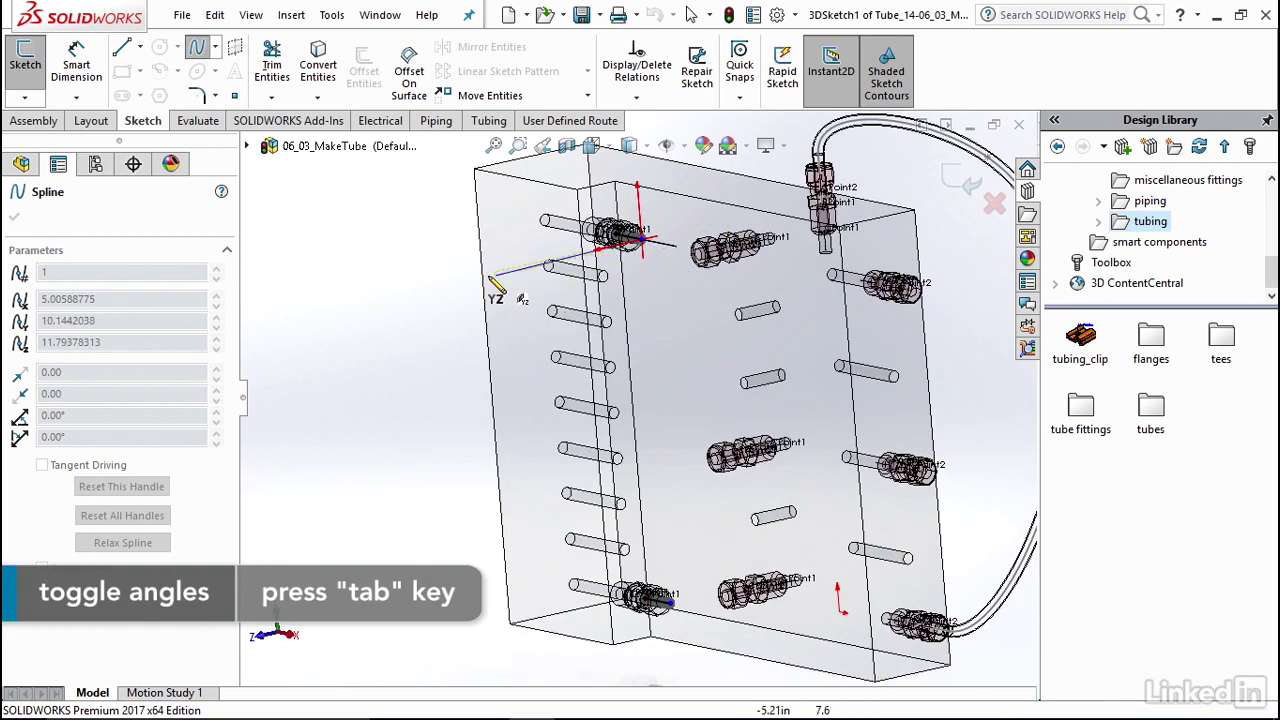
{"action": "key", "text": "Tab"}
{"action": "mouse_move", "coordinate": [538, 264]}
{"action": "middle_mouse_down"}
{"action": "mouse_move", "coordinate": [605, 285]}
{"action": "mouse_move", "coordinate": [497, 355]}
{"action": "mouse_move", "coordinate": [713, 318]}
{"action": "middle_mouse_up"}
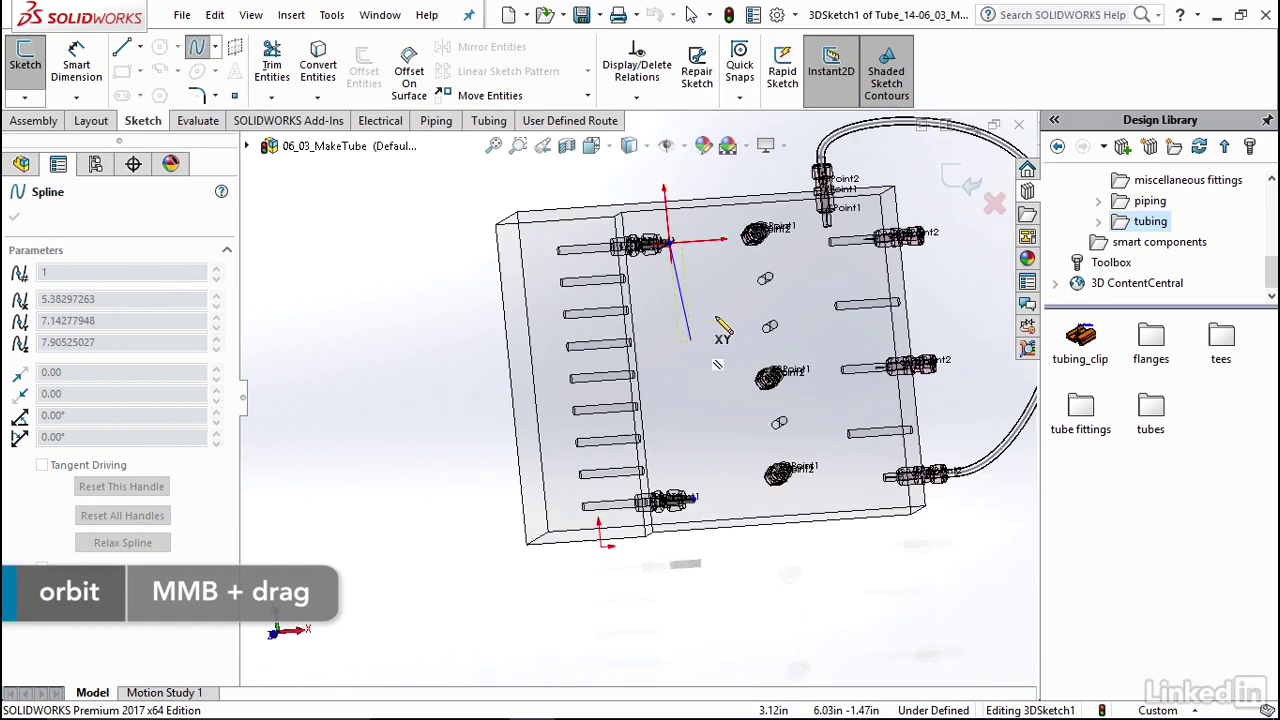
{"action": "scroll", "coordinate": [697, 320], "scroll_direction": "down", "scroll_amount": 3}
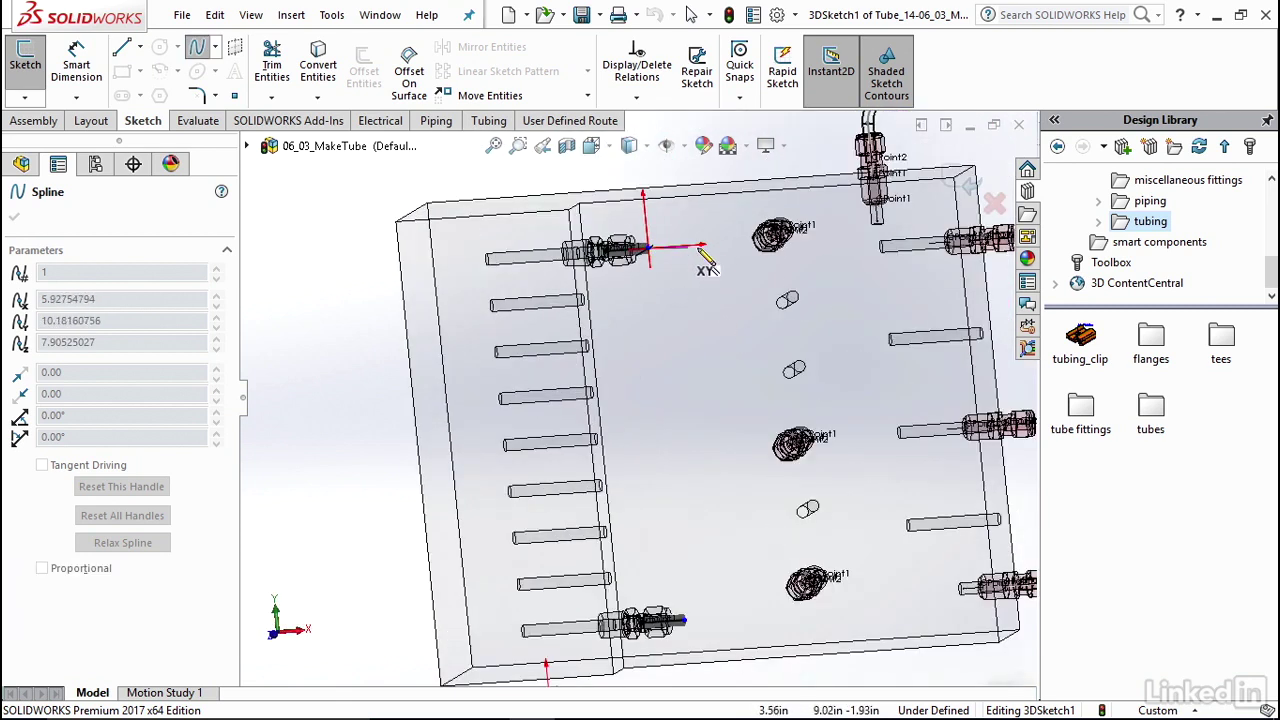
{"action": "middle_click_drag", "start_coordinate": [707, 262], "coordinate": [737, 263]}
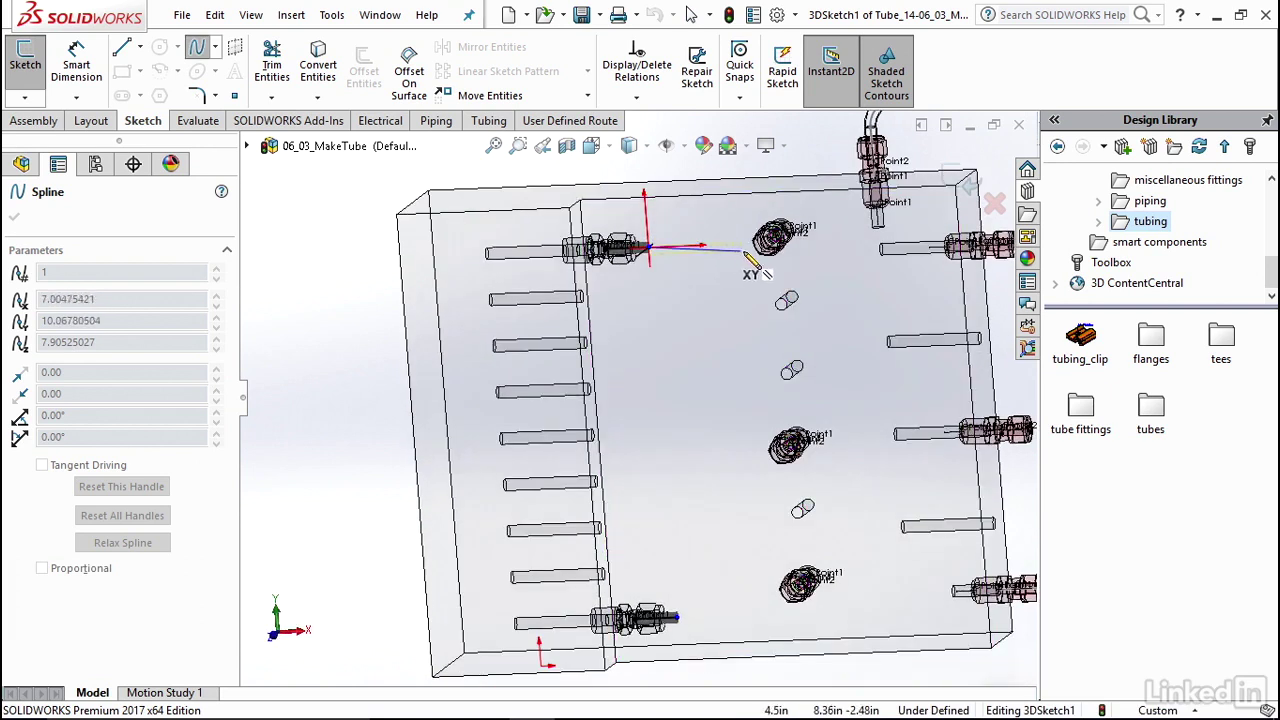
Place spline points around the plate's right side and end at the lower-left fitting
{"action": "left_click", "coordinate": [795, 253]}
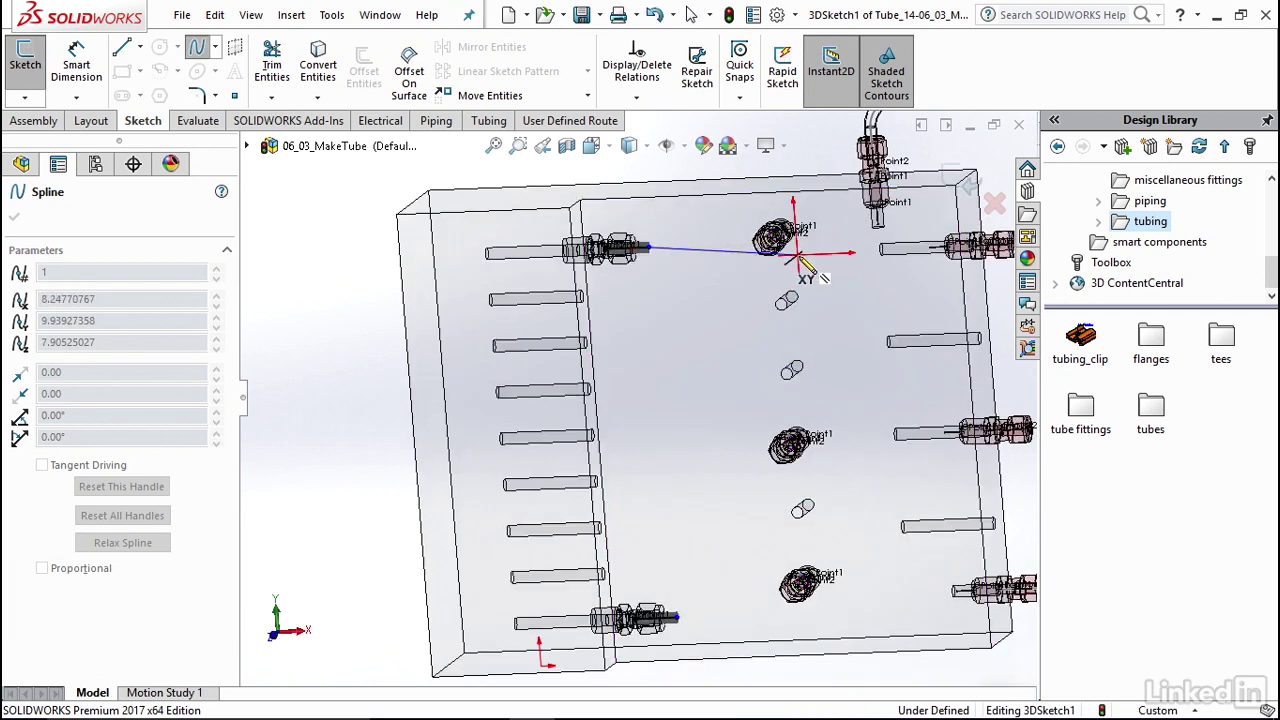
{"action": "left_click", "coordinate": [885, 310]}
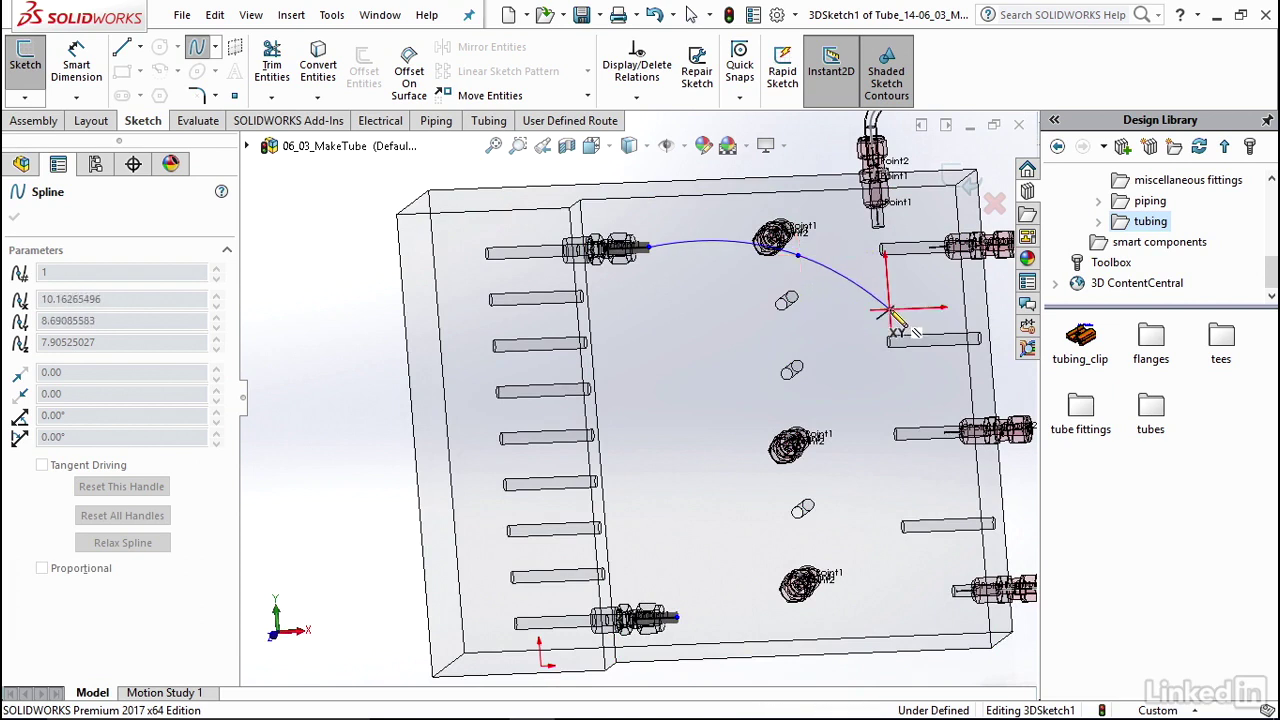
{"action": "left_click", "coordinate": [907, 411]}
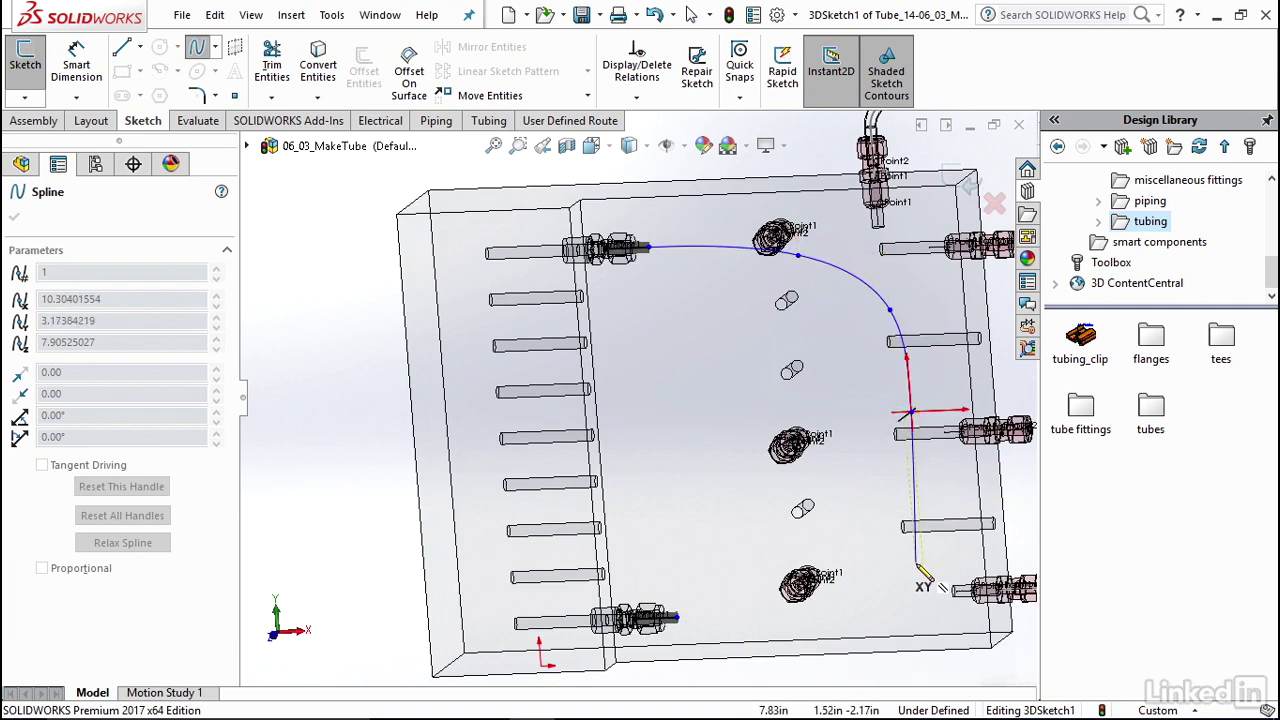
{"action": "left_click", "coordinate": [917, 561]}
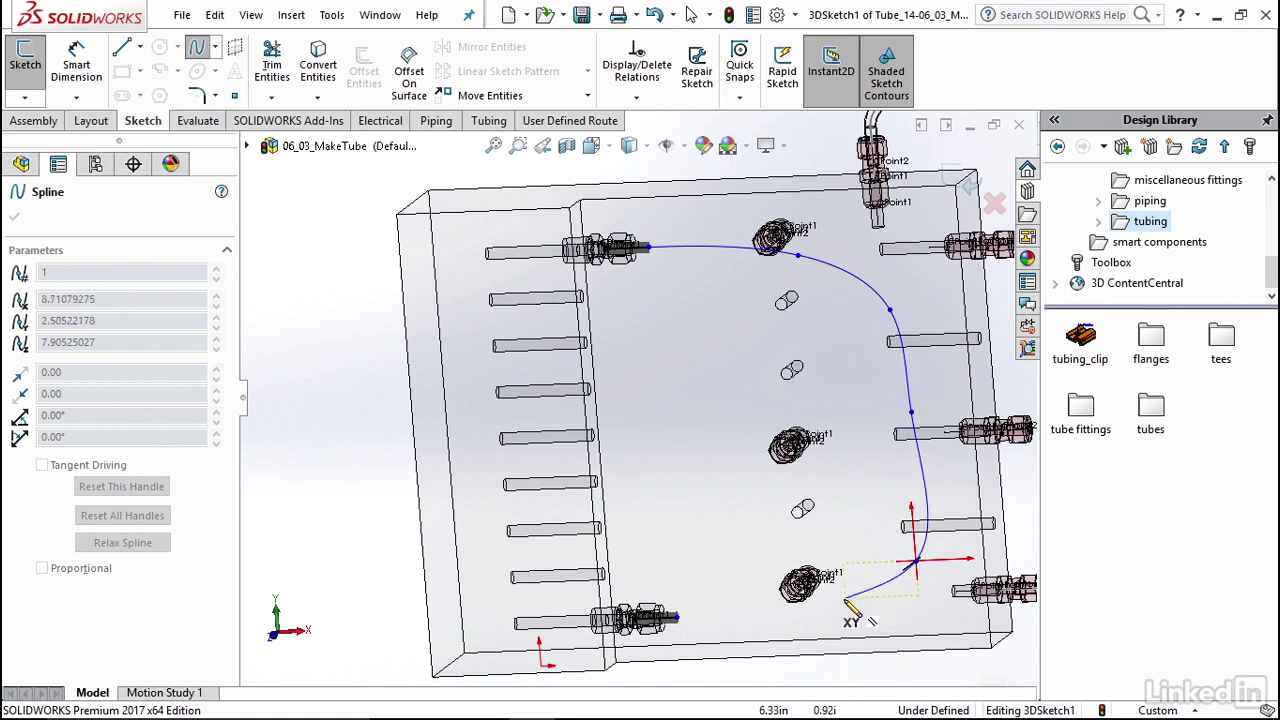
{"action": "double_click", "coordinate": [678, 617]}
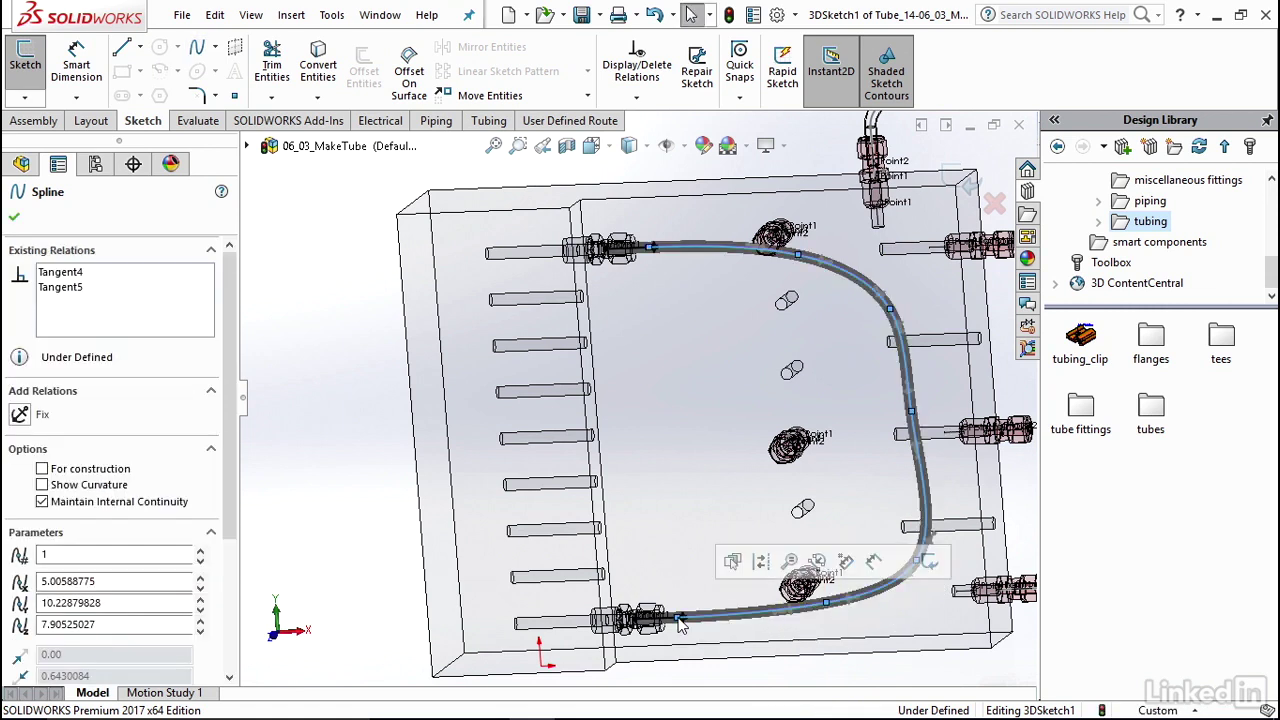
Exit the 3D sketch and component edit, then orbit and zoom to inspect the new tube
{"action": "middle_click_drag", "start_coordinate": [686, 520], "coordinate": [694, 334]}
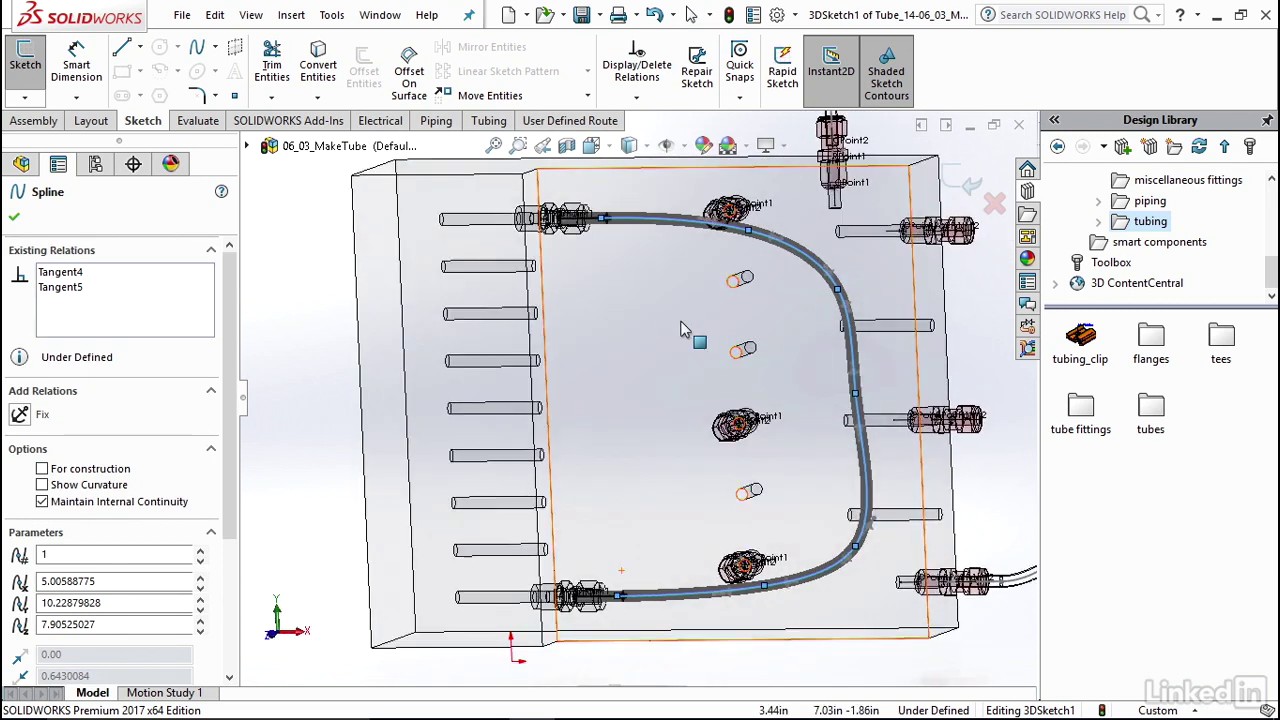
{"action": "left_click", "coordinate": [970, 186]}
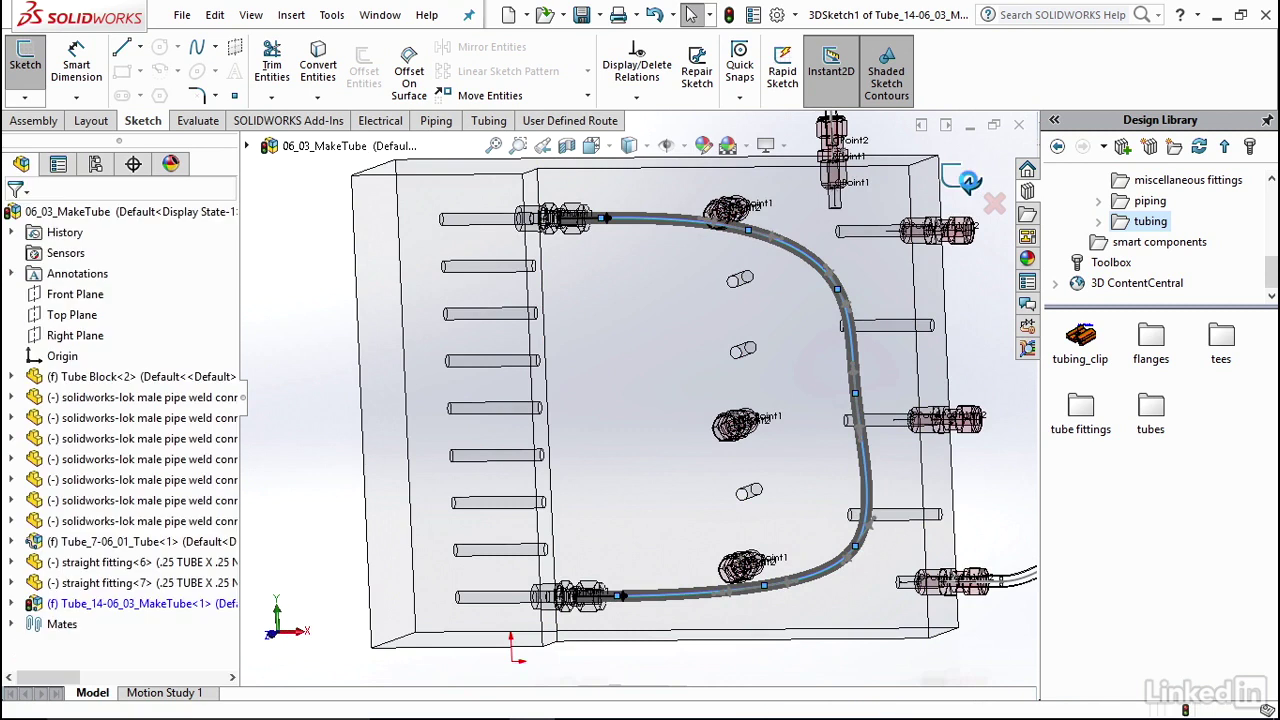
{"action": "left_click", "coordinate": [975, 186]}
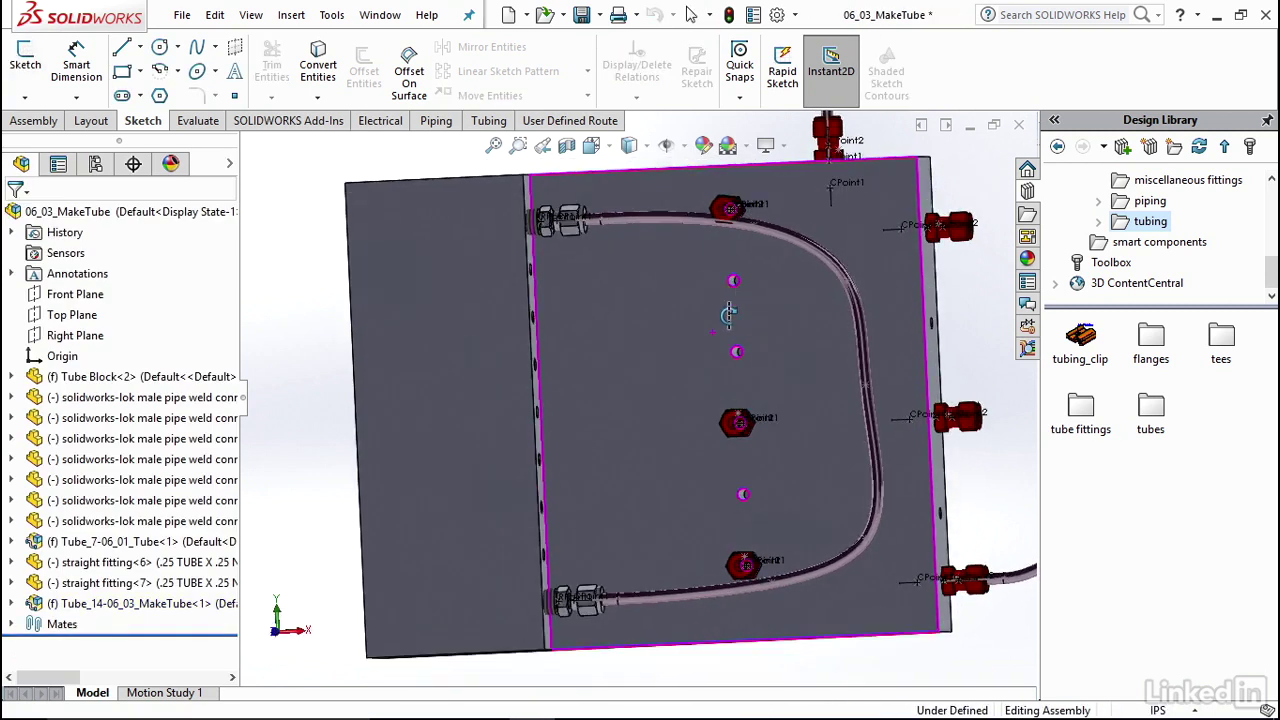
{"action": "mouse_move", "coordinate": [728, 314]}
{"action": "middle_mouse_down"}
{"action": "mouse_move", "coordinate": [760, 320]}
{"action": "mouse_move", "coordinate": [727, 336]}
{"action": "middle_mouse_up"}
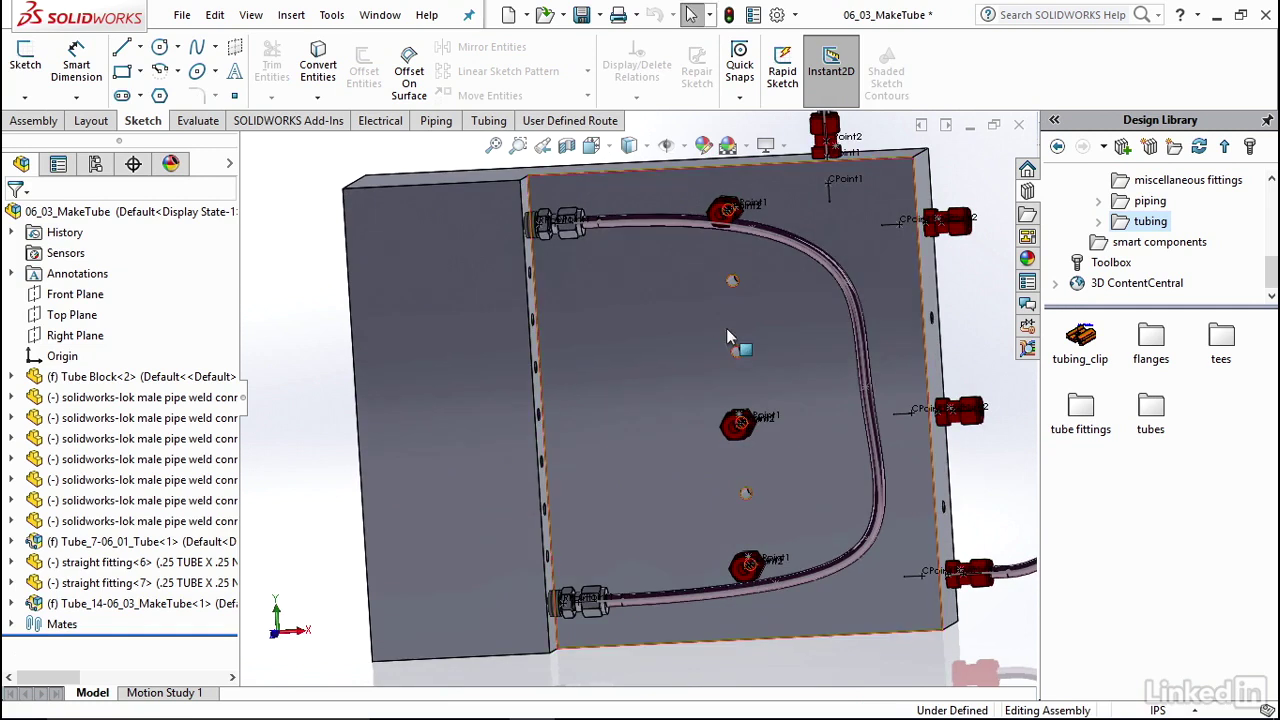
{"action": "scroll", "coordinate": [728, 300], "scroll_direction": "down", "scroll_amount": 5}
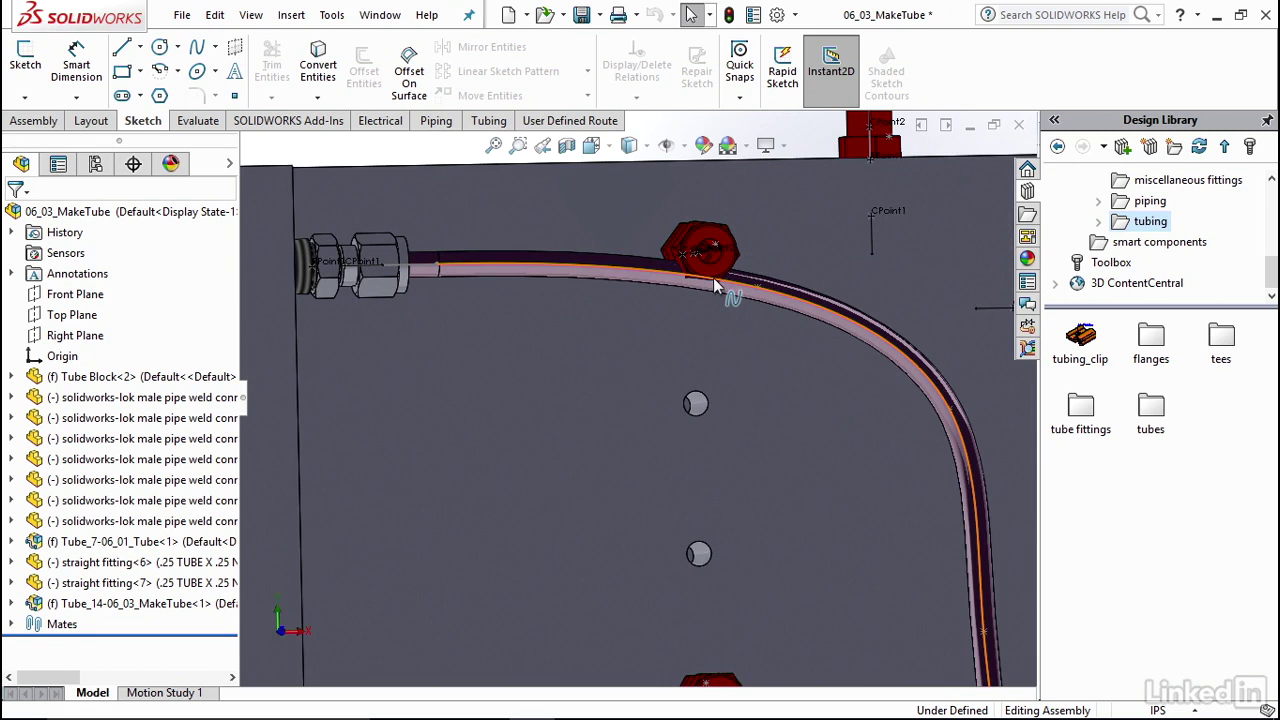
{"action": "scroll", "coordinate": [685, 340], "scroll_direction": "up", "scroll_amount": 5}
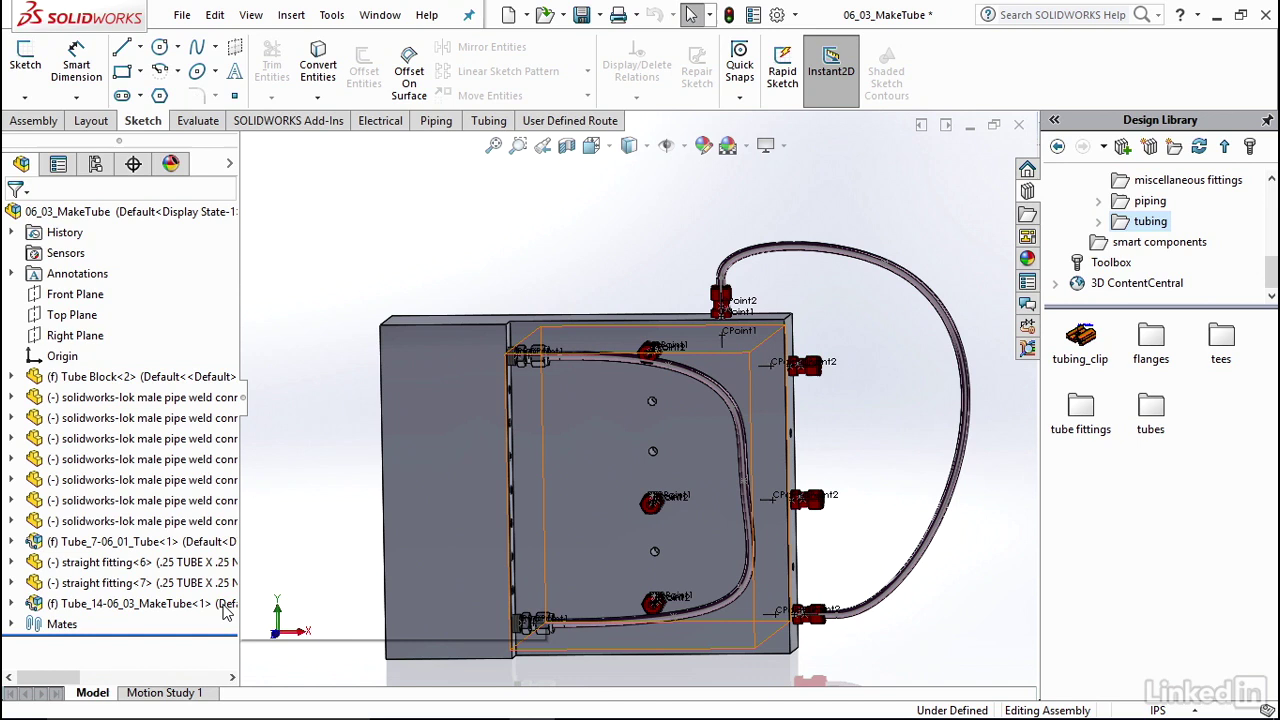
Delete the Tube_14 route assembly from the tree and confirm with Yes
{"action": "left_click", "coordinate": [185, 604]}
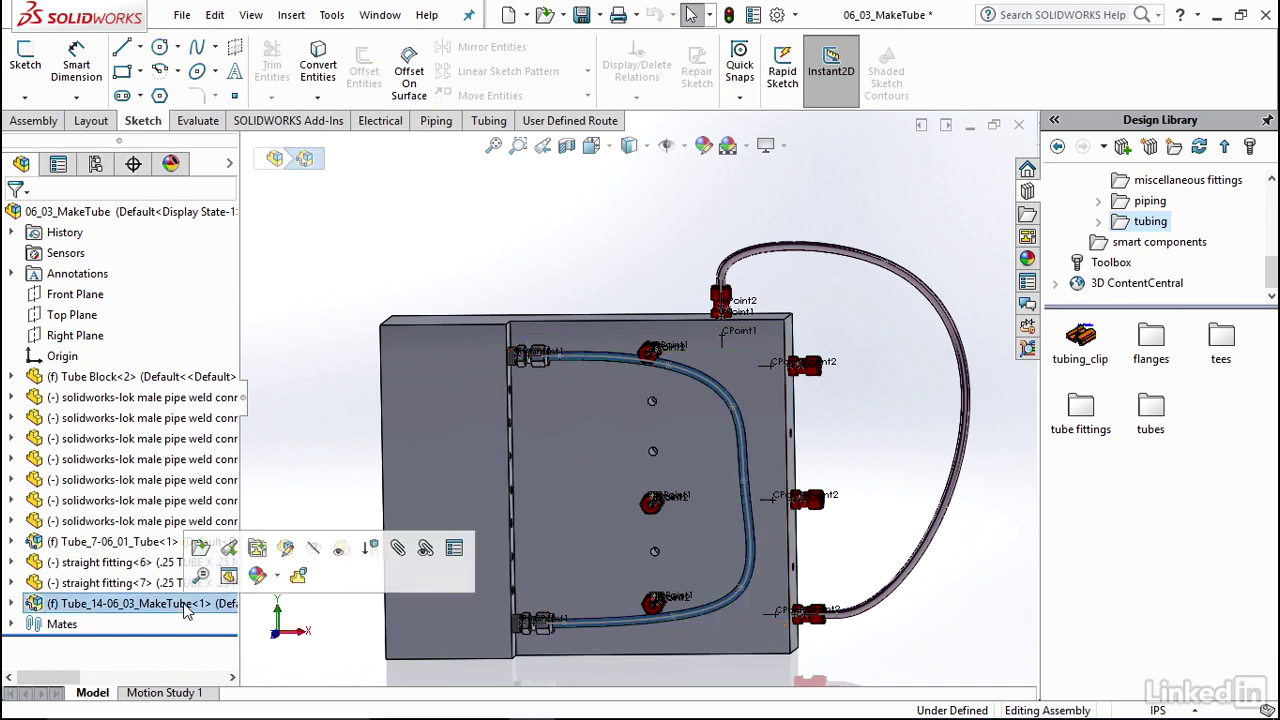
{"action": "right_click", "coordinate": [185, 610]}
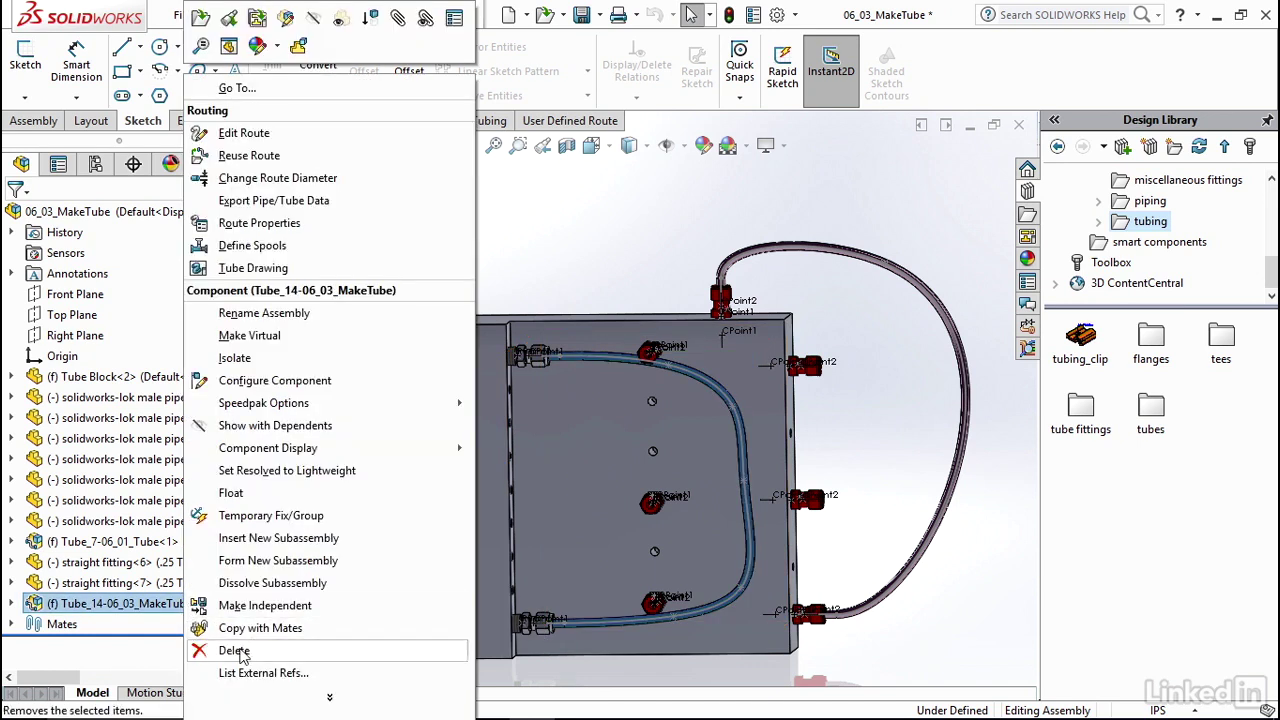
{"action": "left_click", "coordinate": [238, 651]}
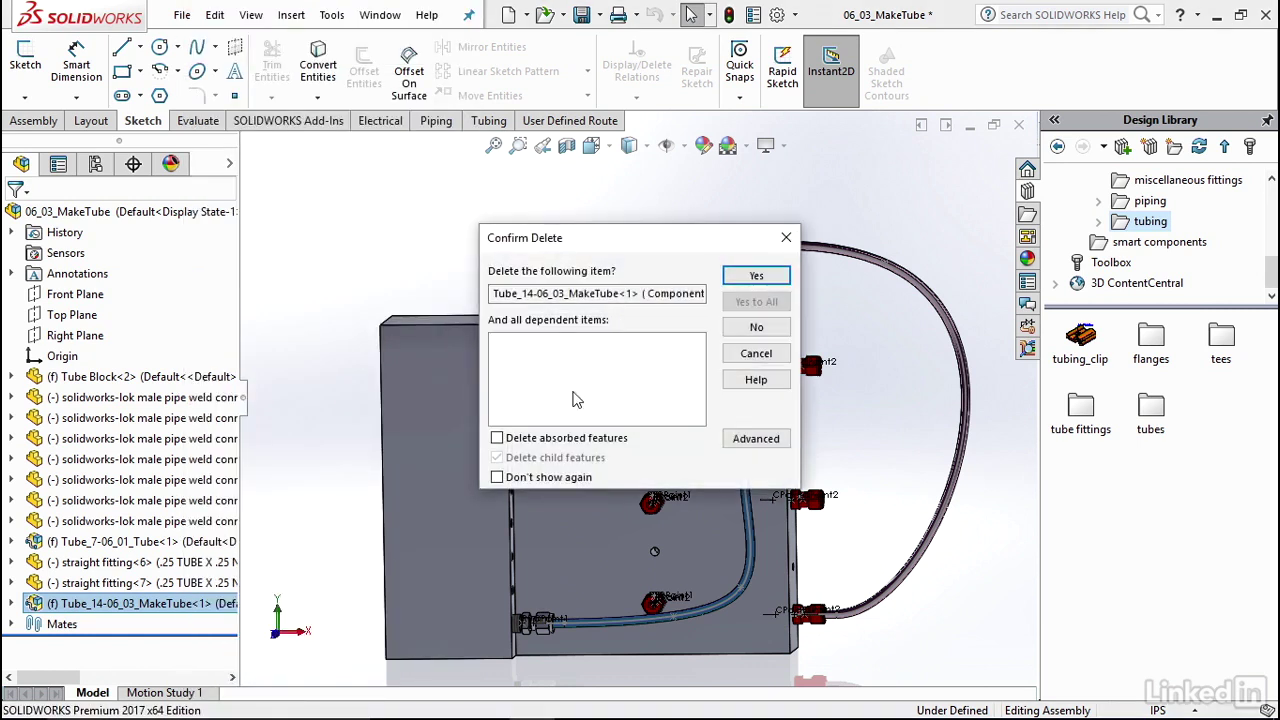
{"action": "left_click", "coordinate": [757, 276]}
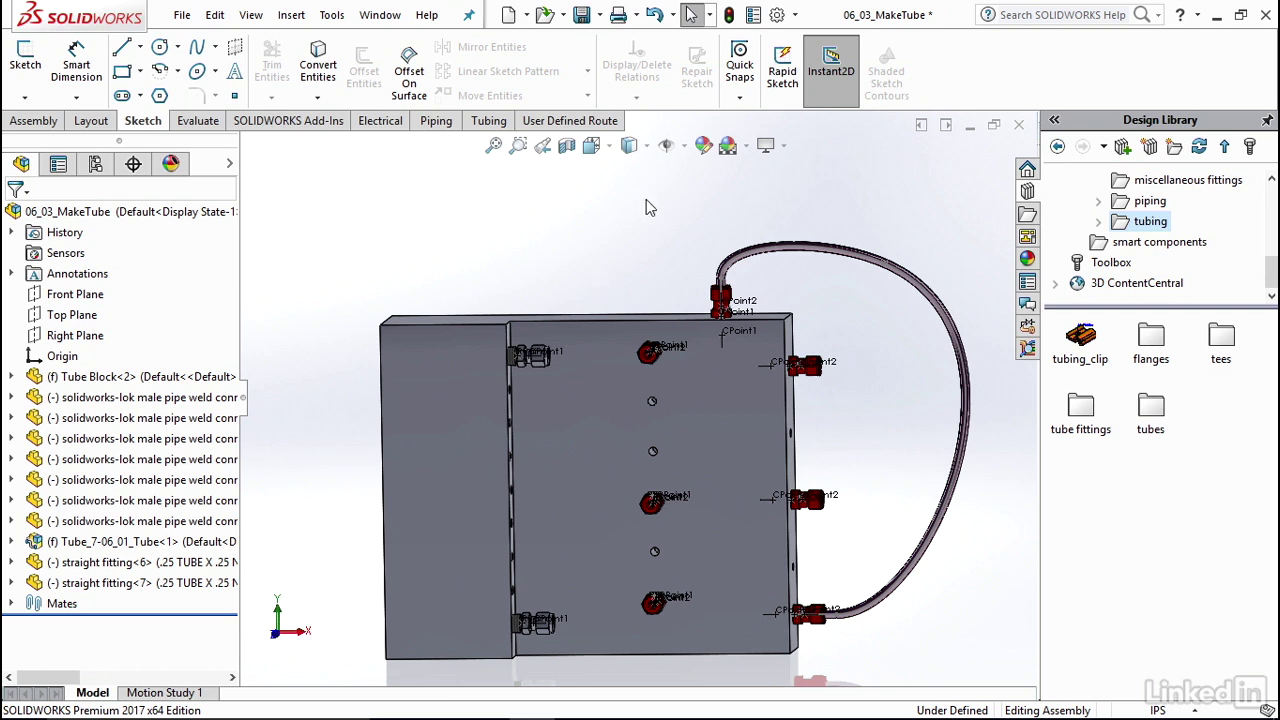
Start a flexible-hose route from straight fitting<6>, saving all and storing virtual components internally
{"action": "scroll", "coordinate": [545, 365], "scroll_direction": "down", "scroll_amount": 2}
{"action": "scroll", "coordinate": [545, 365], "scroll_direction": "down", "scroll_amount": 3}
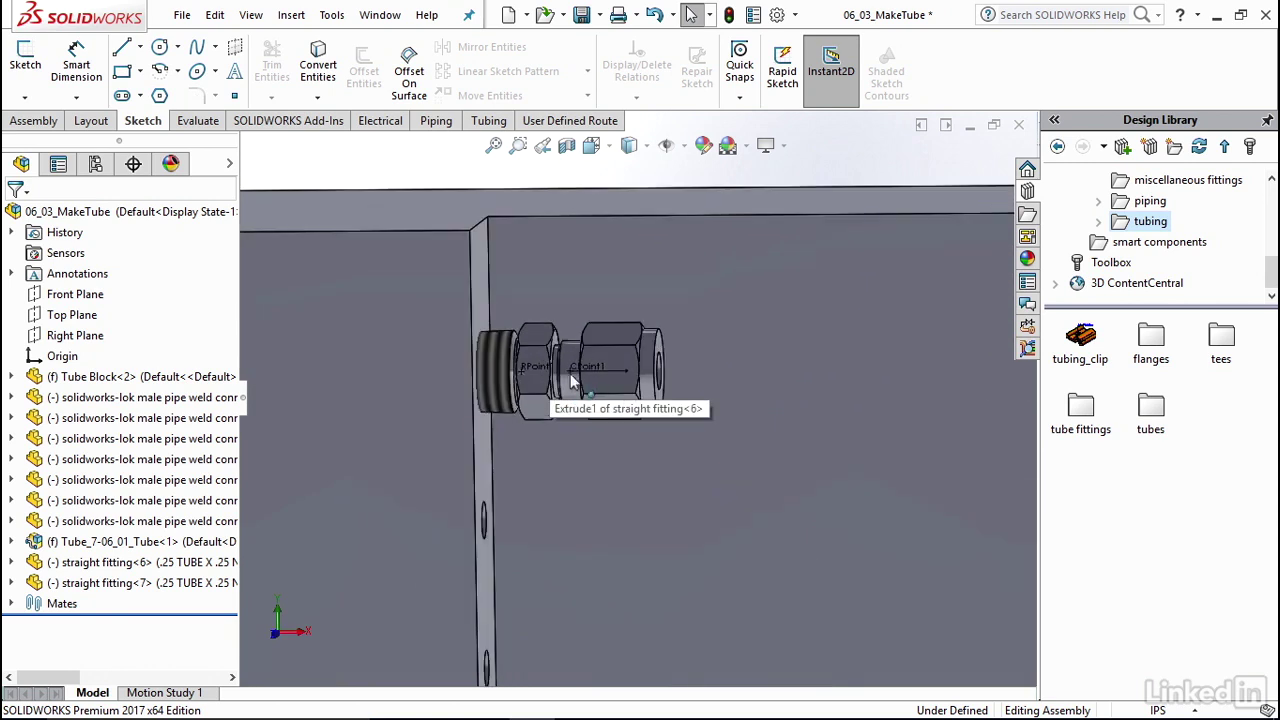
{"action": "right_click", "coordinate": [577, 375]}
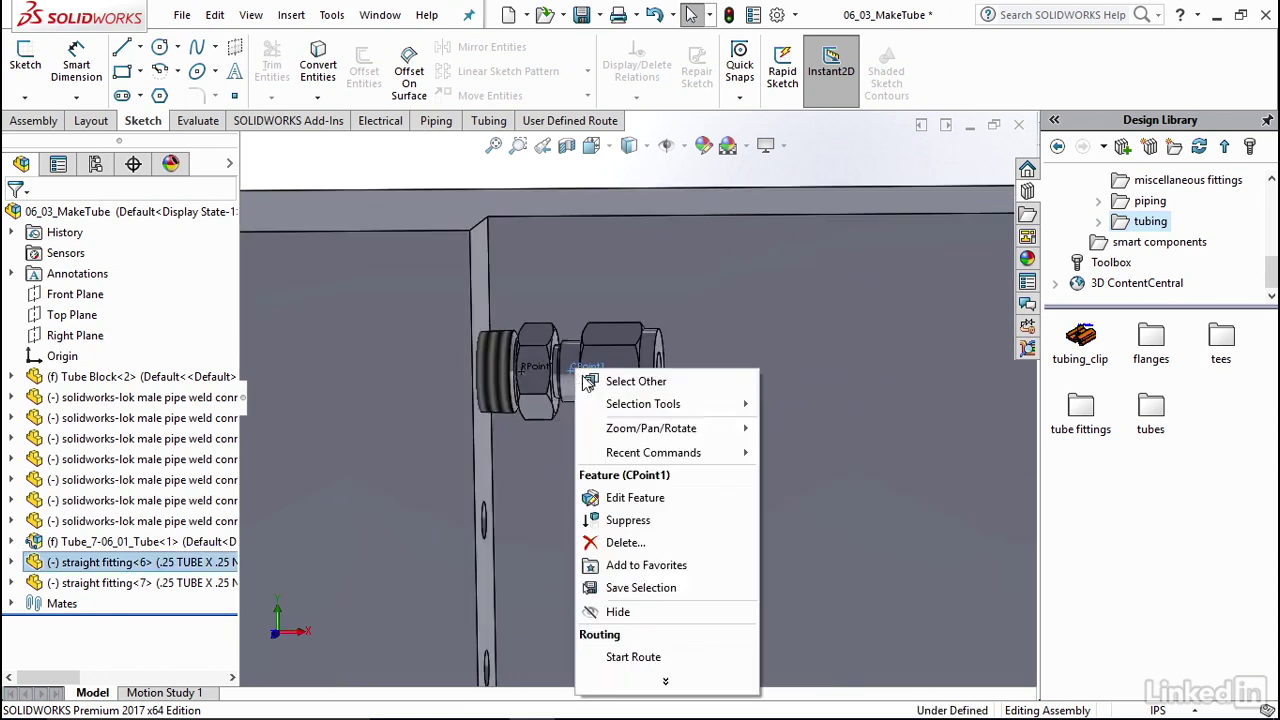
{"action": "left_click", "coordinate": [665, 654]}
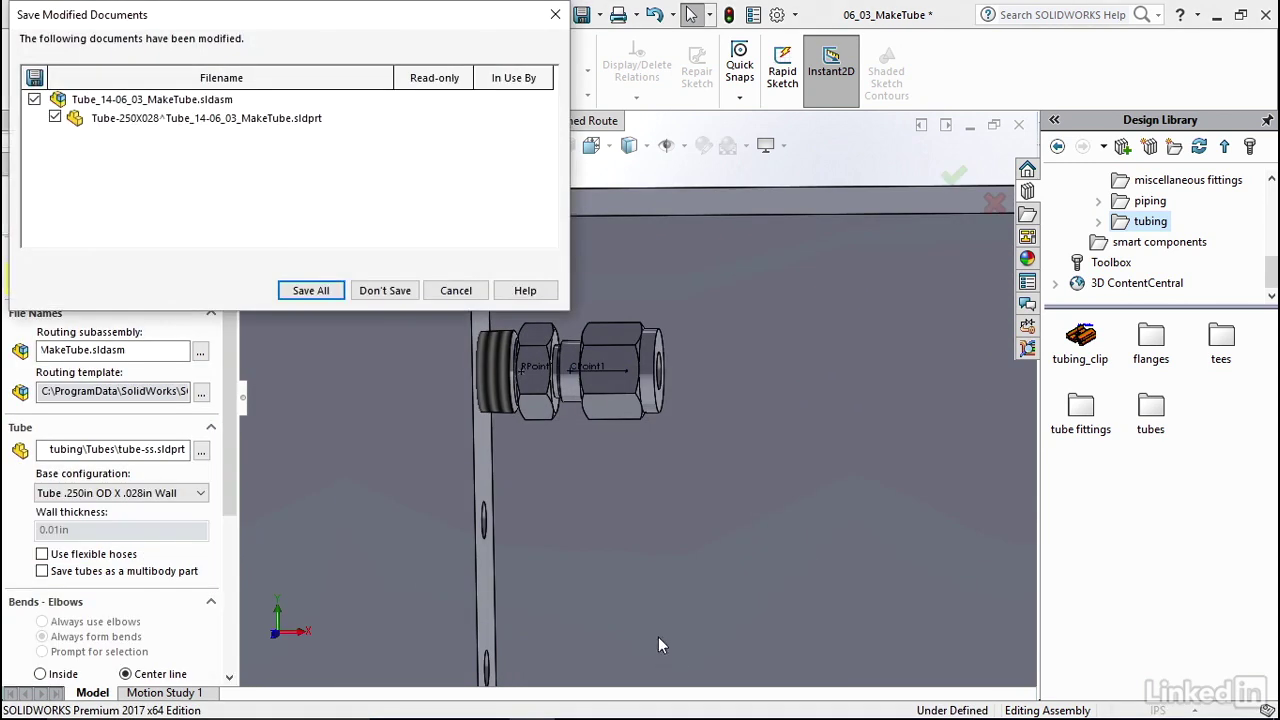
{"action": "left_click", "coordinate": [318, 290]}
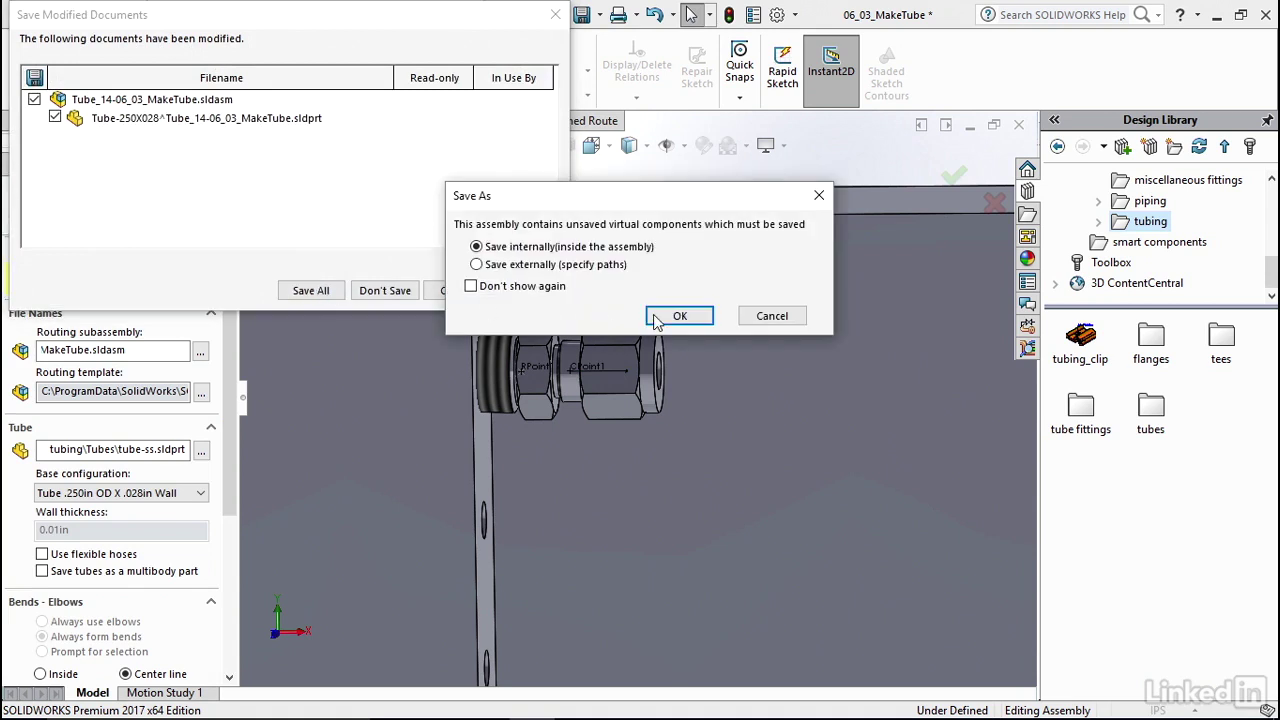
{"action": "left_click", "coordinate": [678, 318]}
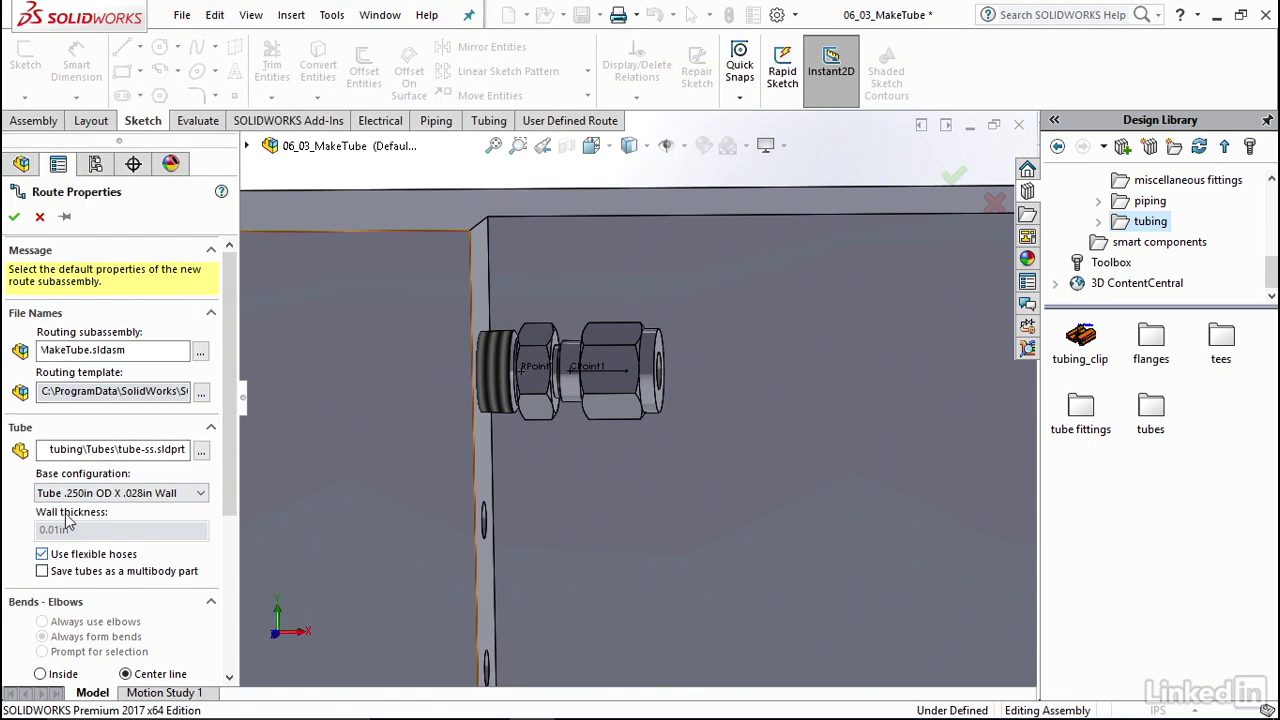
{"action": "left_click", "coordinate": [15, 218]}
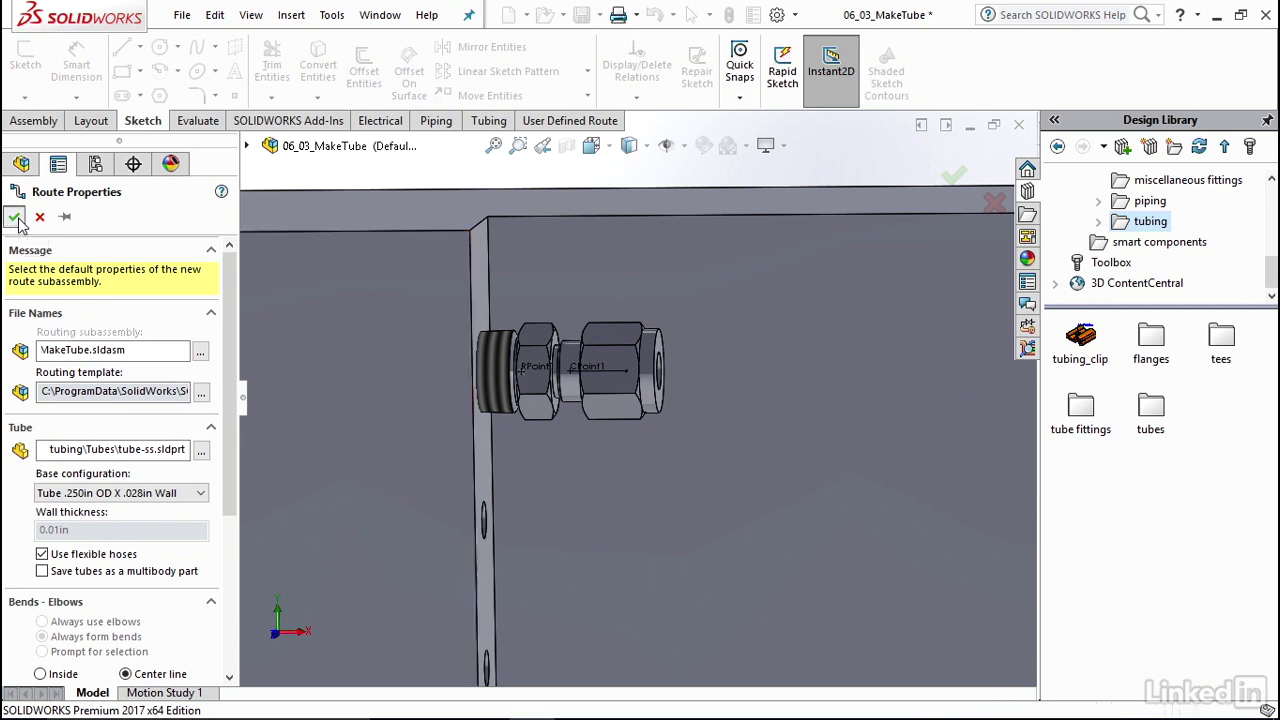
{"action": "scroll", "coordinate": [636, 545], "scroll_direction": "up", "scroll_amount": 5}
Add straight fitting<7>'s connection point to the route
{"action": "scroll", "coordinate": [636, 545], "scroll_direction": "down", "scroll_amount": 6}
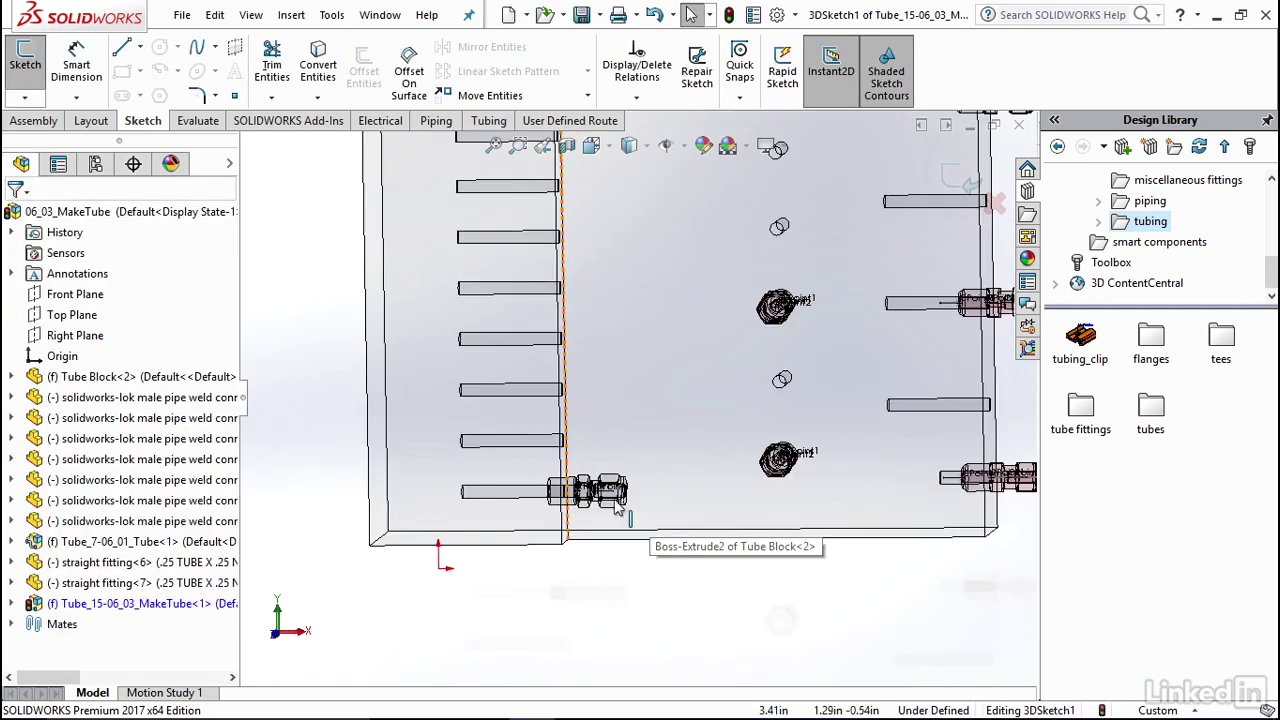
{"action": "right_click", "coordinate": [572, 430]}
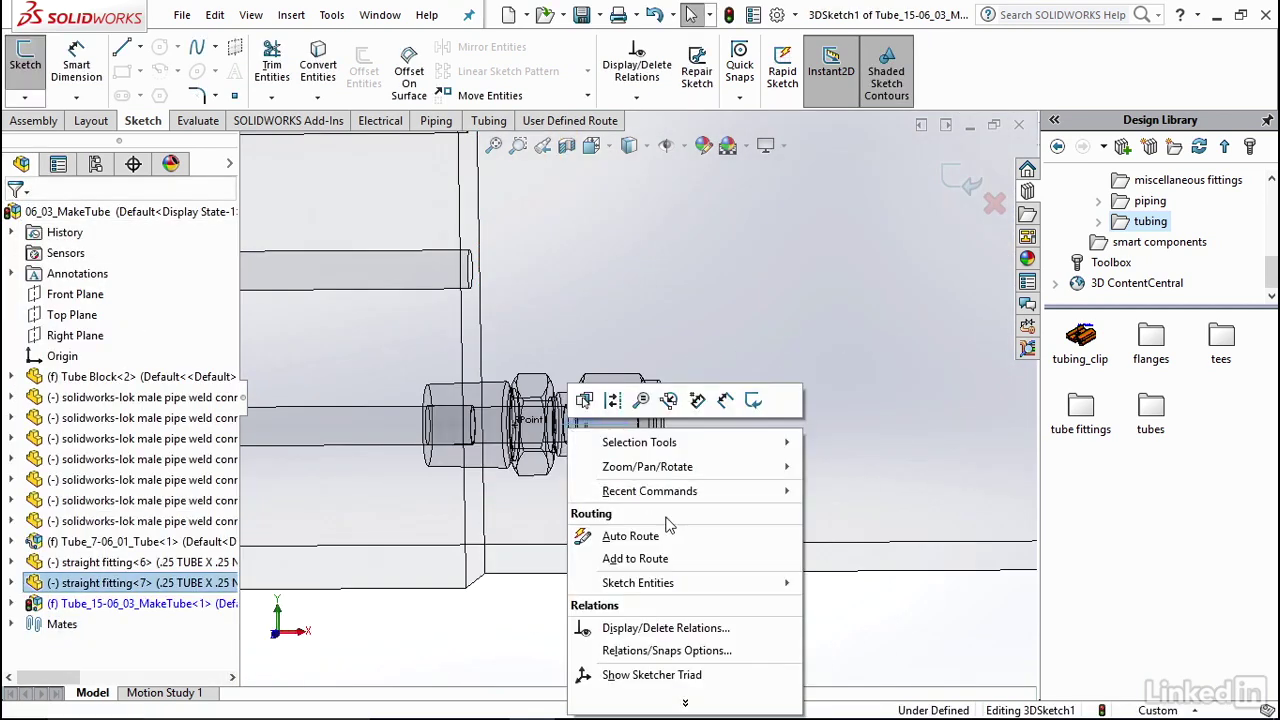
{"action": "left_click", "coordinate": [718, 559]}
Launch Auto Route from the first tube stub's endpoint
{"action": "scroll", "coordinate": [605, 488], "scroll_direction": "up", "scroll_amount": 7}
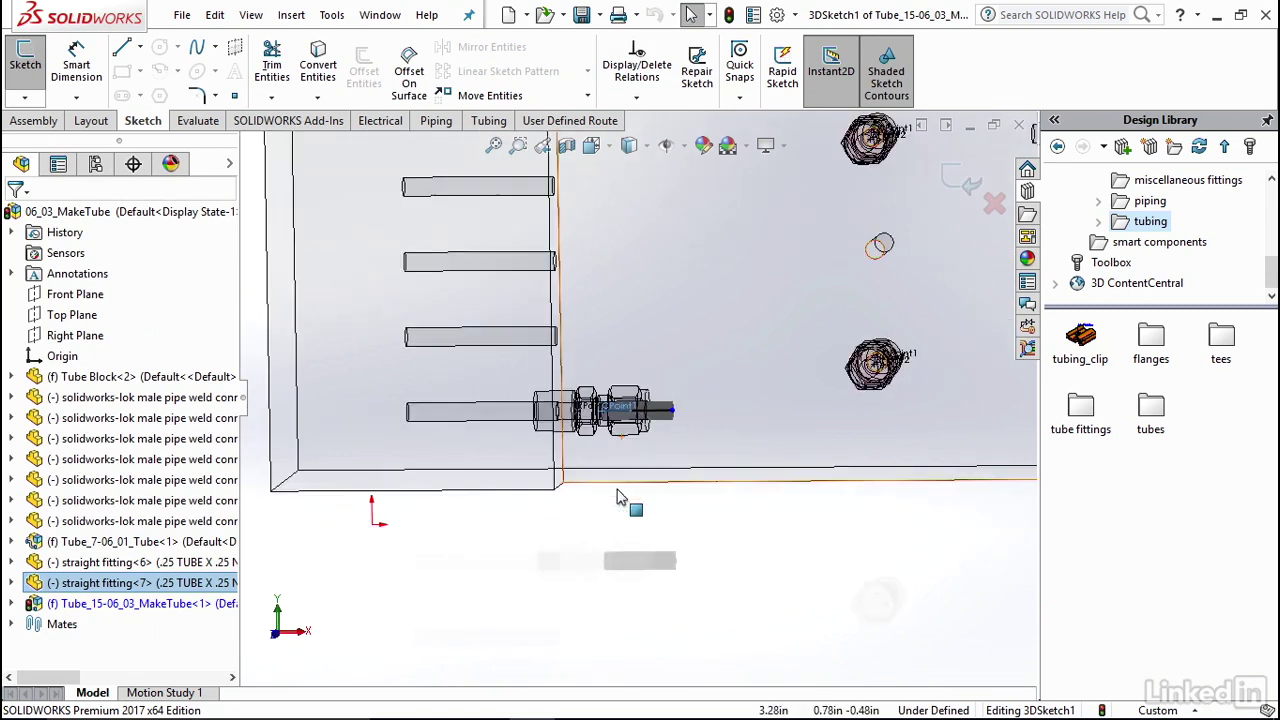
{"action": "scroll", "coordinate": [652, 420], "scroll_direction": "down", "scroll_amount": 2}
{"action": "scroll", "coordinate": [655, 407], "scroll_direction": "up", "scroll_amount": 2}
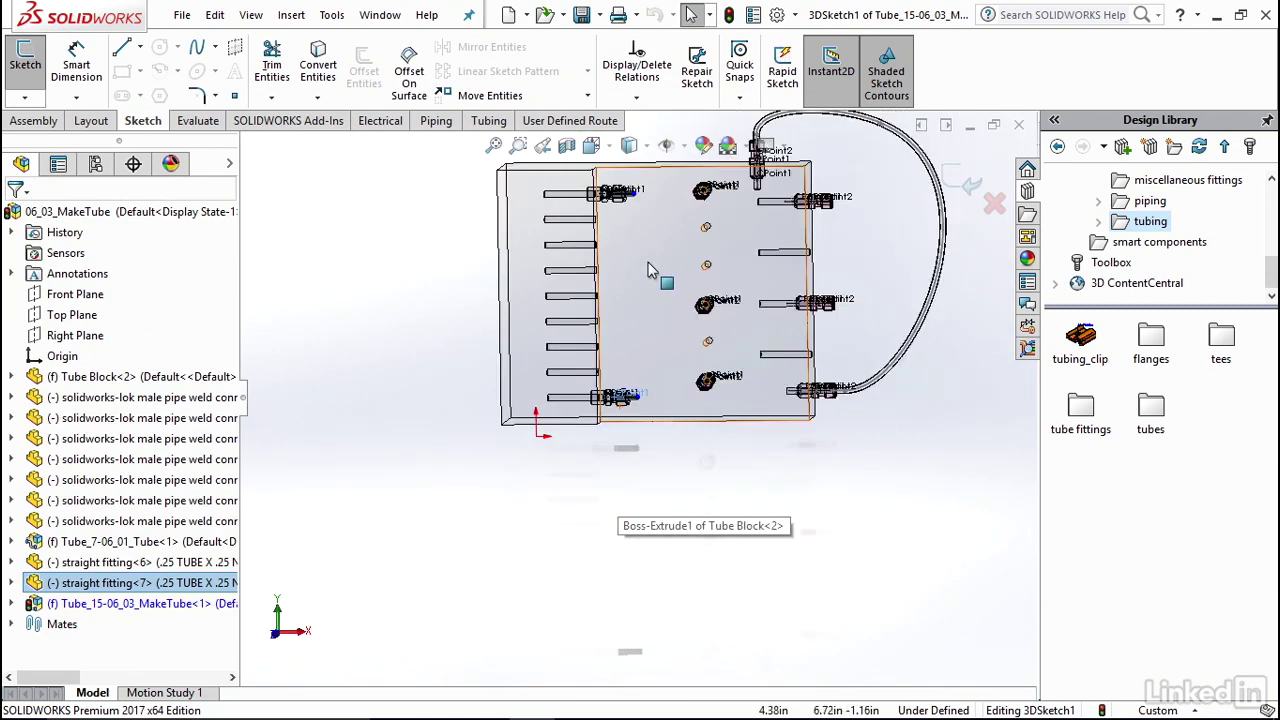
{"action": "scroll", "coordinate": [648, 262], "scroll_direction": "down", "scroll_amount": 2}
{"action": "scroll", "coordinate": [640, 300], "scroll_direction": "up", "scroll_amount": 2}
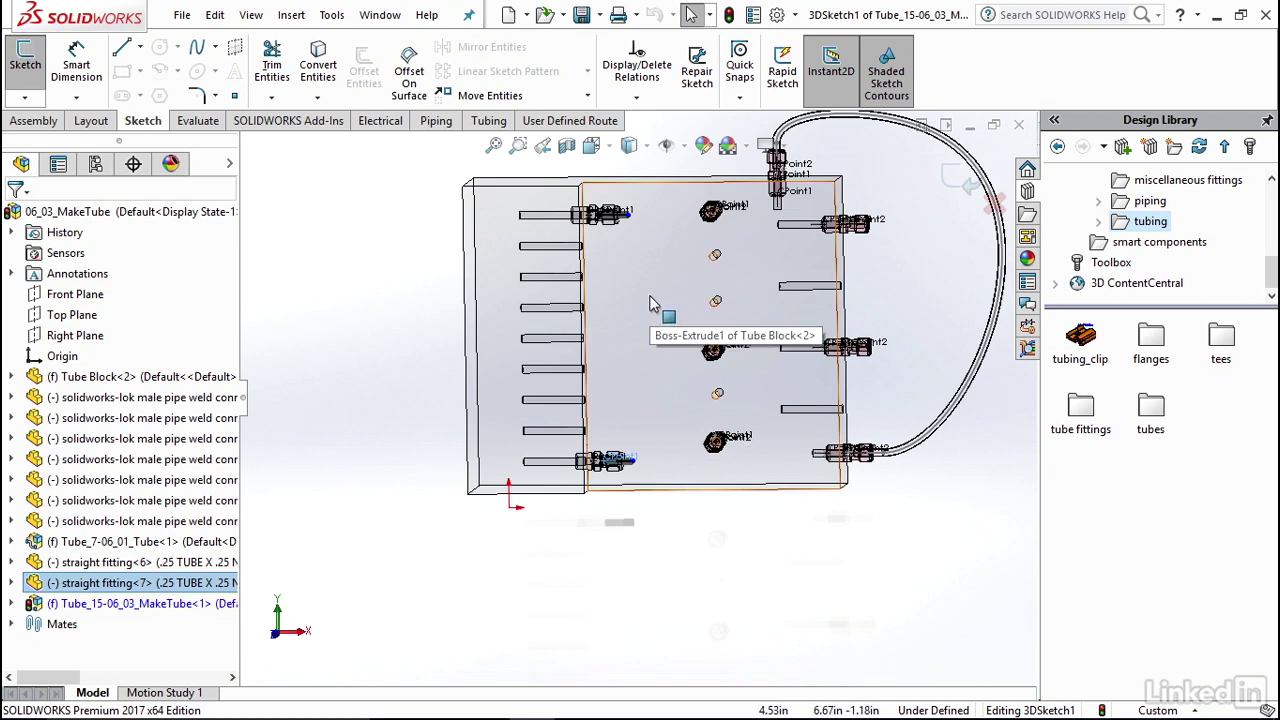
{"action": "scroll", "coordinate": [640, 235], "scroll_direction": "down", "scroll_amount": 5}
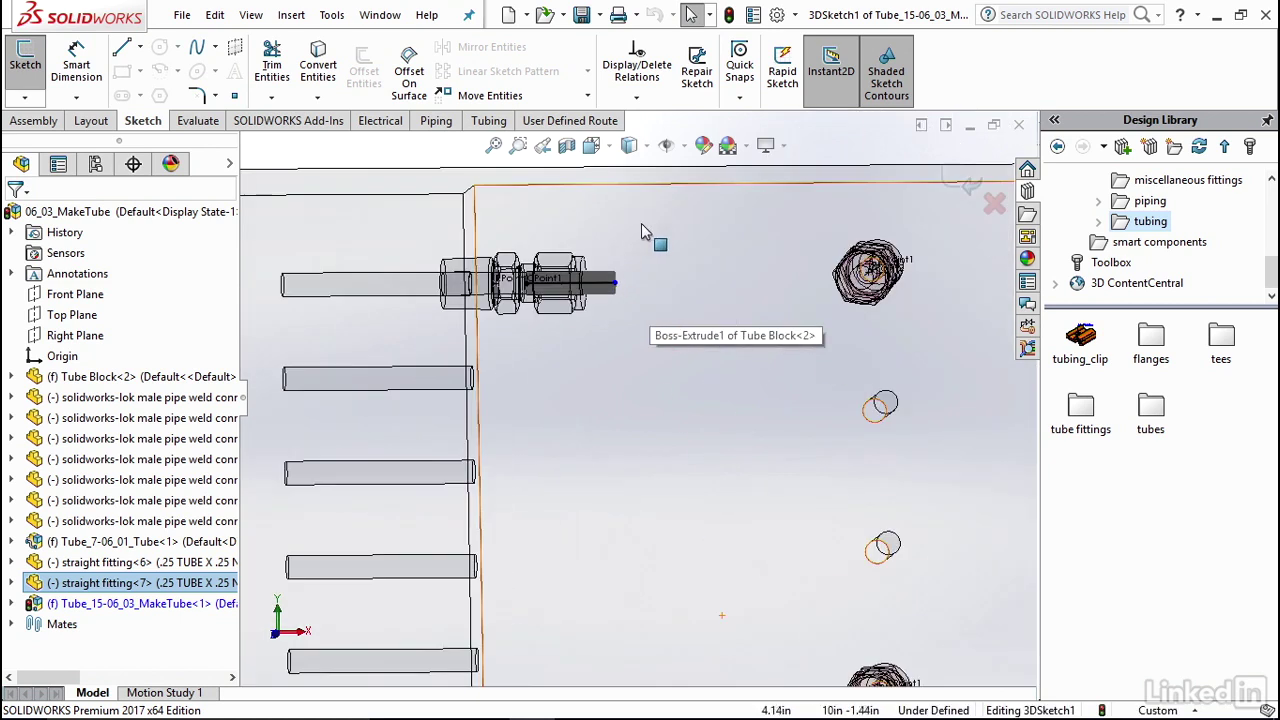
{"action": "right_click", "coordinate": [619, 287]}
{"action": "left_click", "coordinate": [700, 413]}
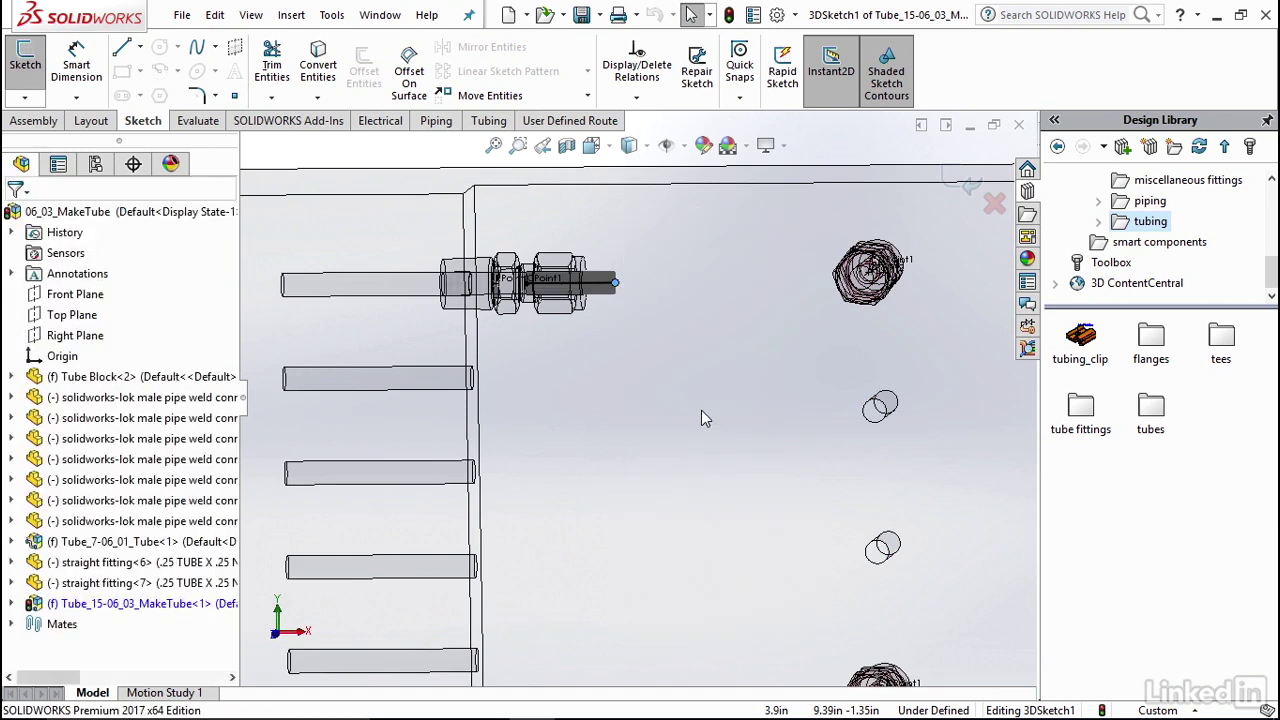
Pick the second fitting's stub end and accept the Auto Route tube from Point3 to Point8
{"action": "scroll", "coordinate": [645, 399], "scroll_direction": "up", "scroll_amount": 5}
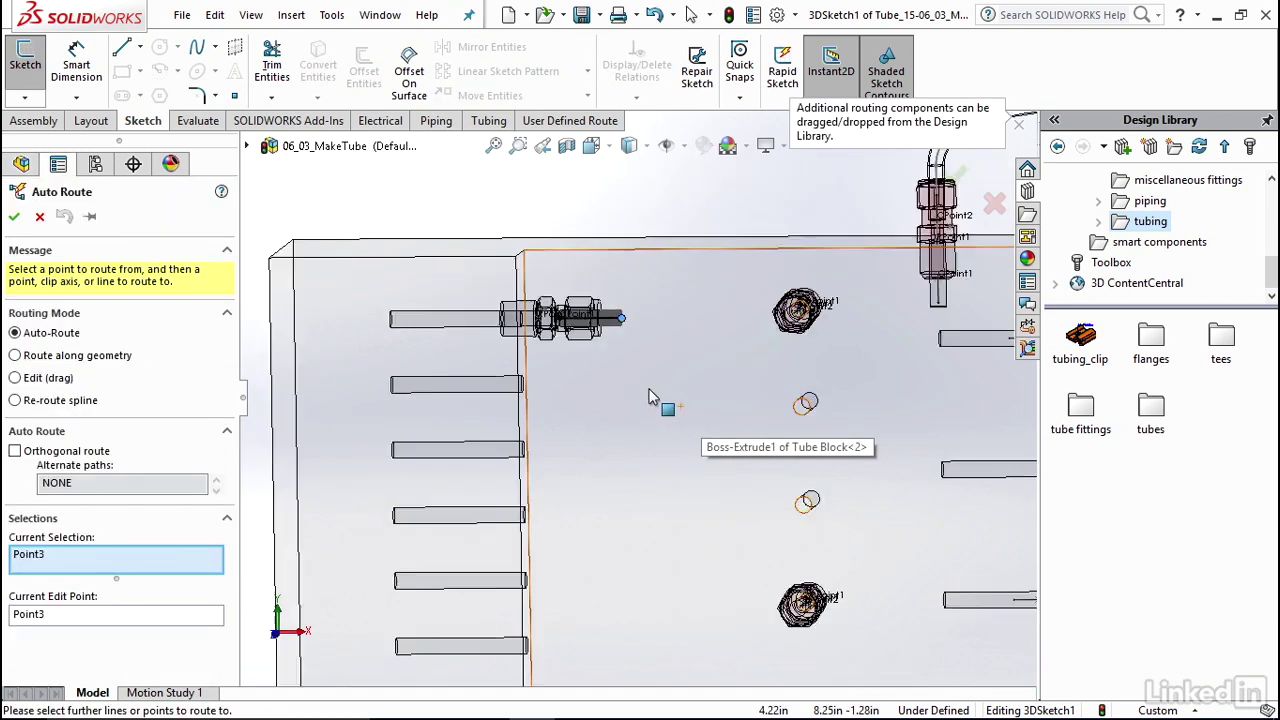
{"action": "scroll", "coordinate": [641, 604], "scroll_direction": "down", "scroll_amount": 4}
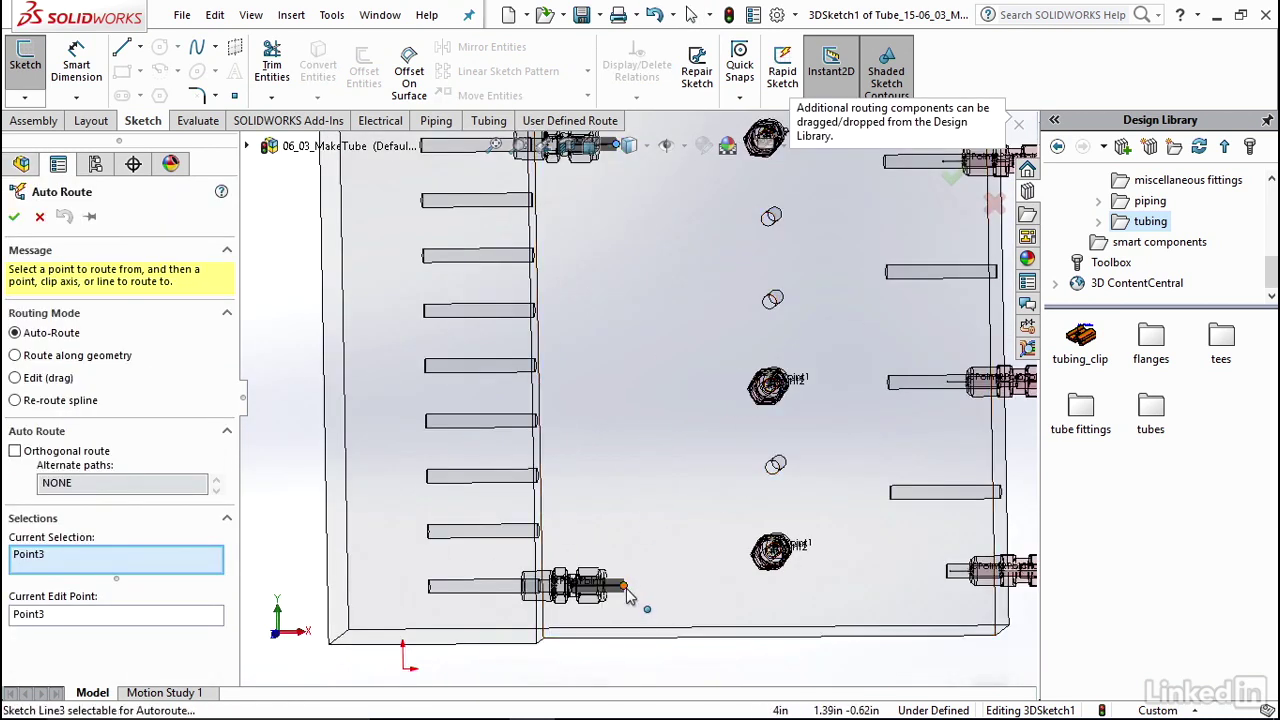
{"action": "left_click", "coordinate": [626, 591]}
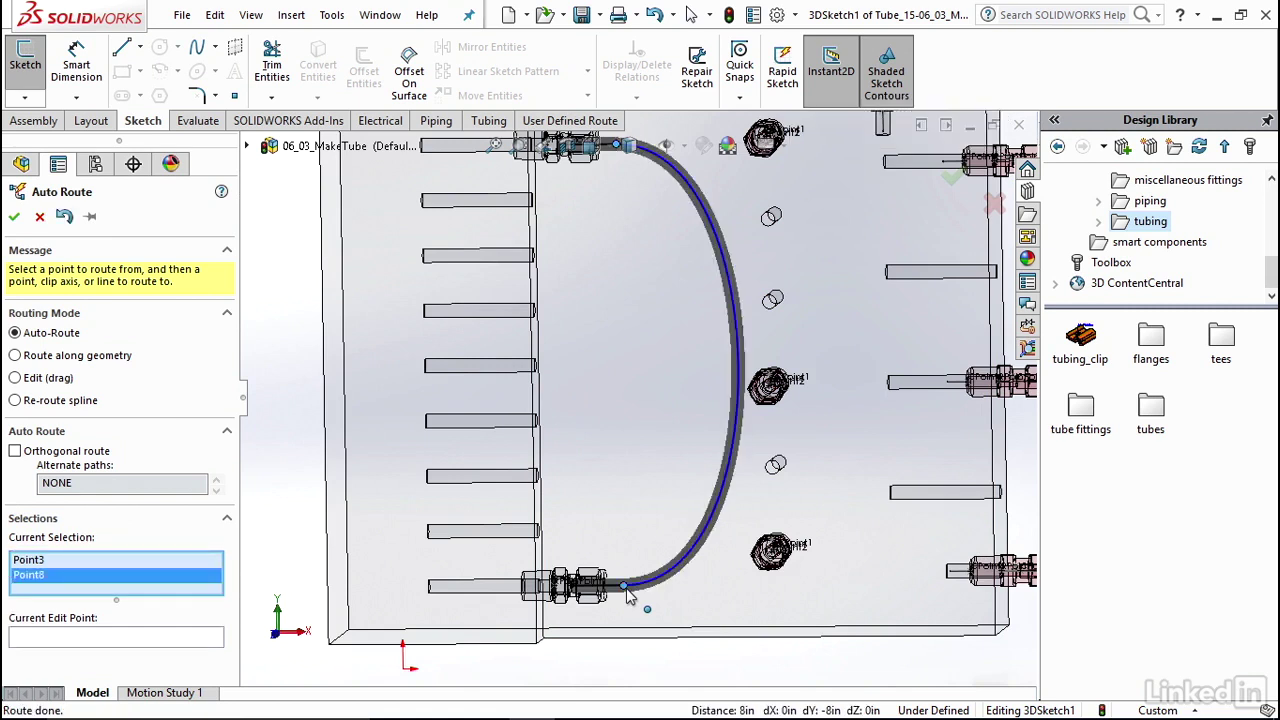
{"action": "scroll", "coordinate": [660, 485], "scroll_direction": "up", "scroll_amount": 3}
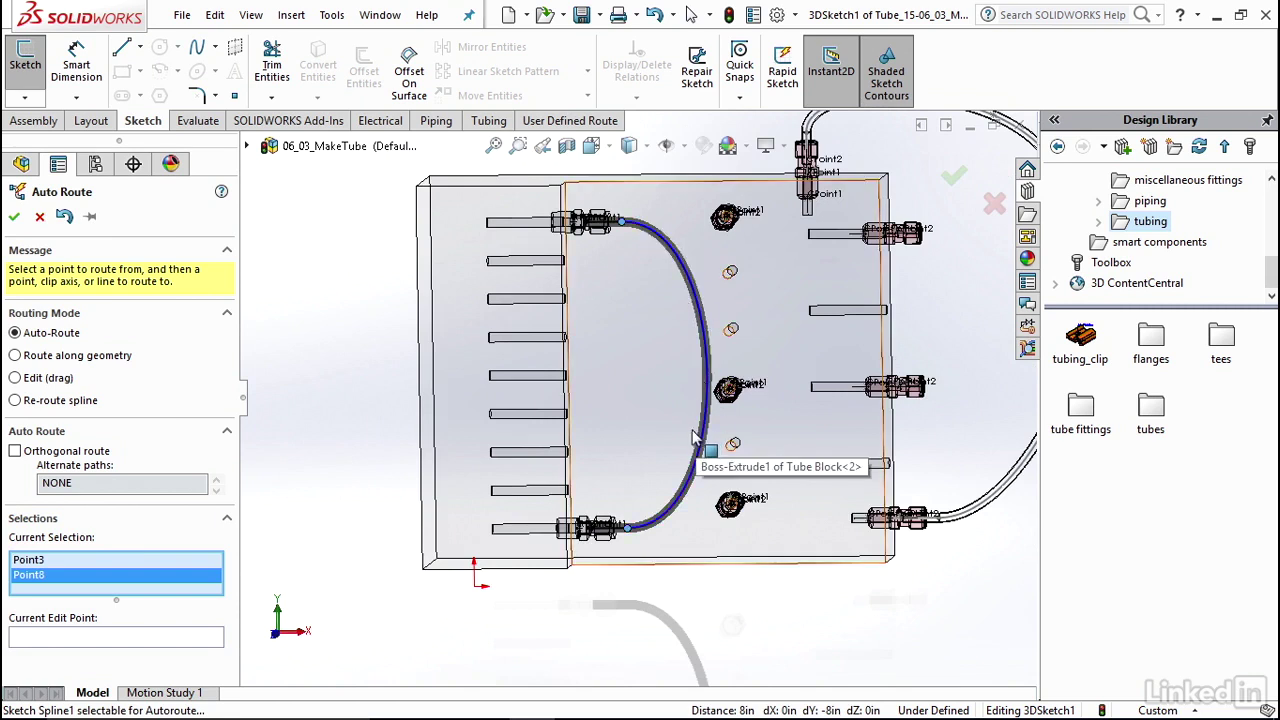
{"action": "left_click", "coordinate": [955, 179]}
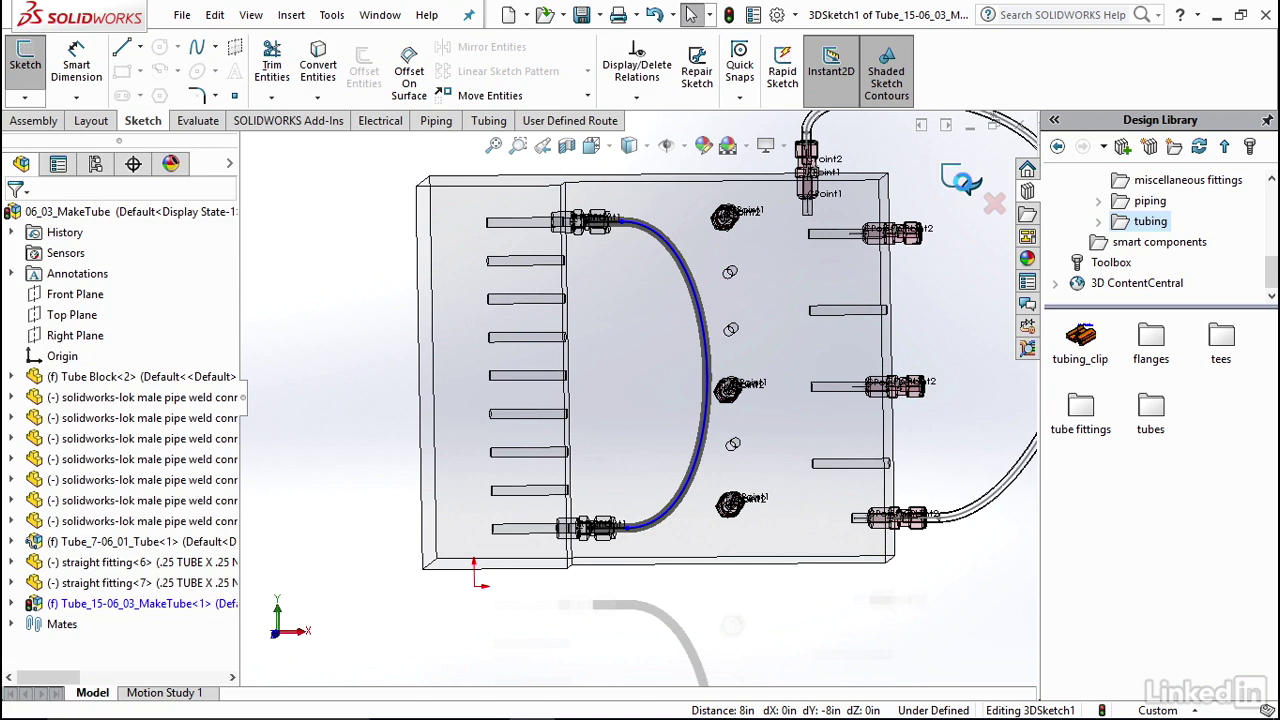
Exit the route's 3D sketch and component editing, then orbit to inspect the new tube
{"action": "left_click", "coordinate": [962, 181]}
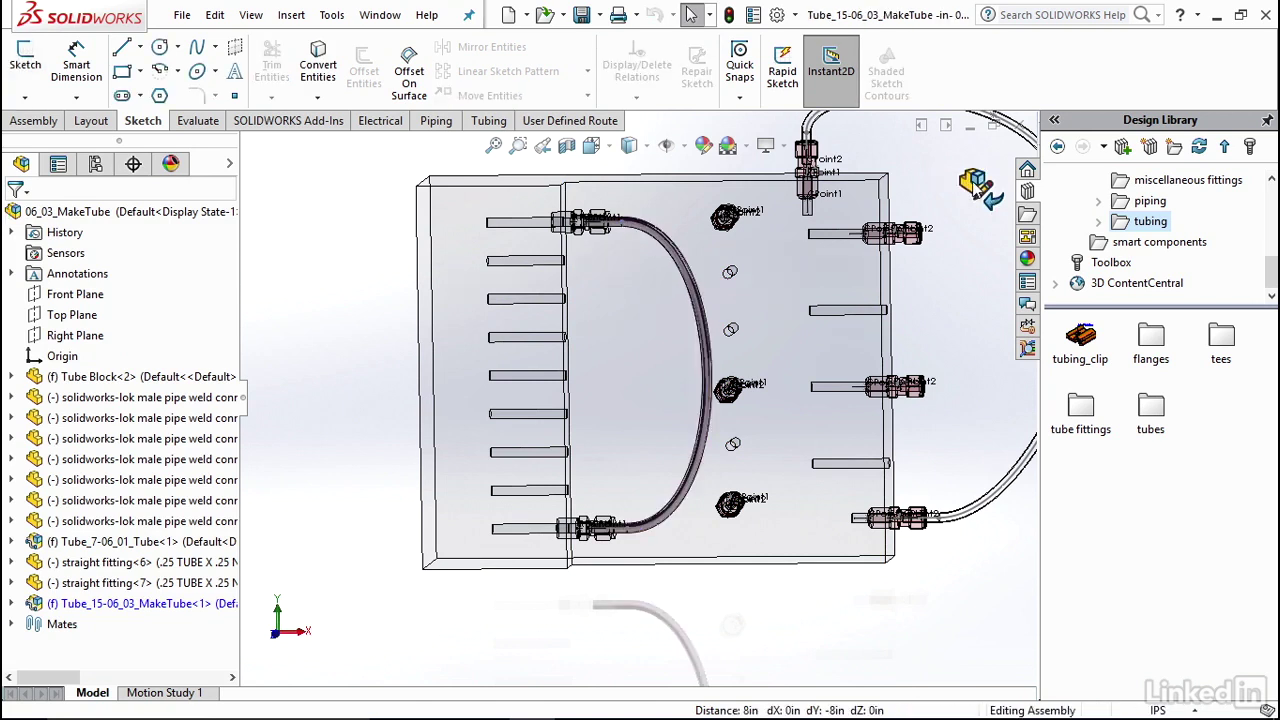
{"action": "left_click", "coordinate": [975, 185]}
{"action": "middle_click_drag", "start_coordinate": [760, 343], "coordinate": [745, 308]}
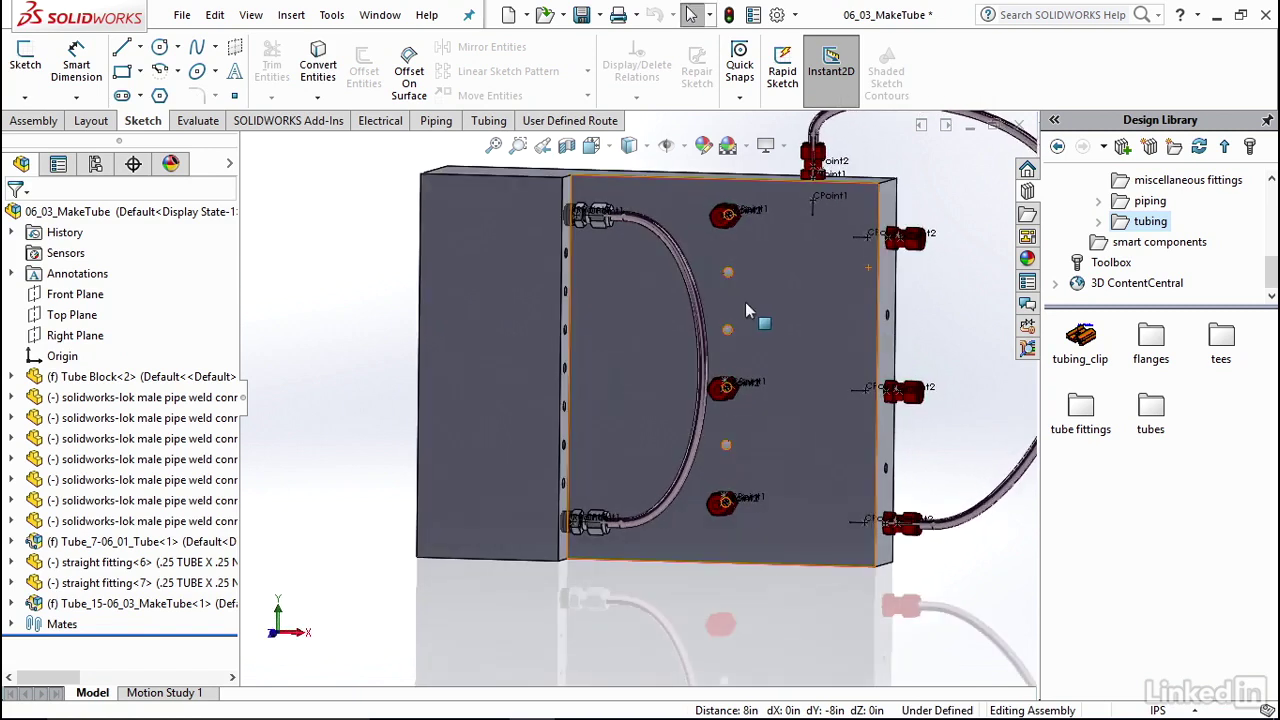